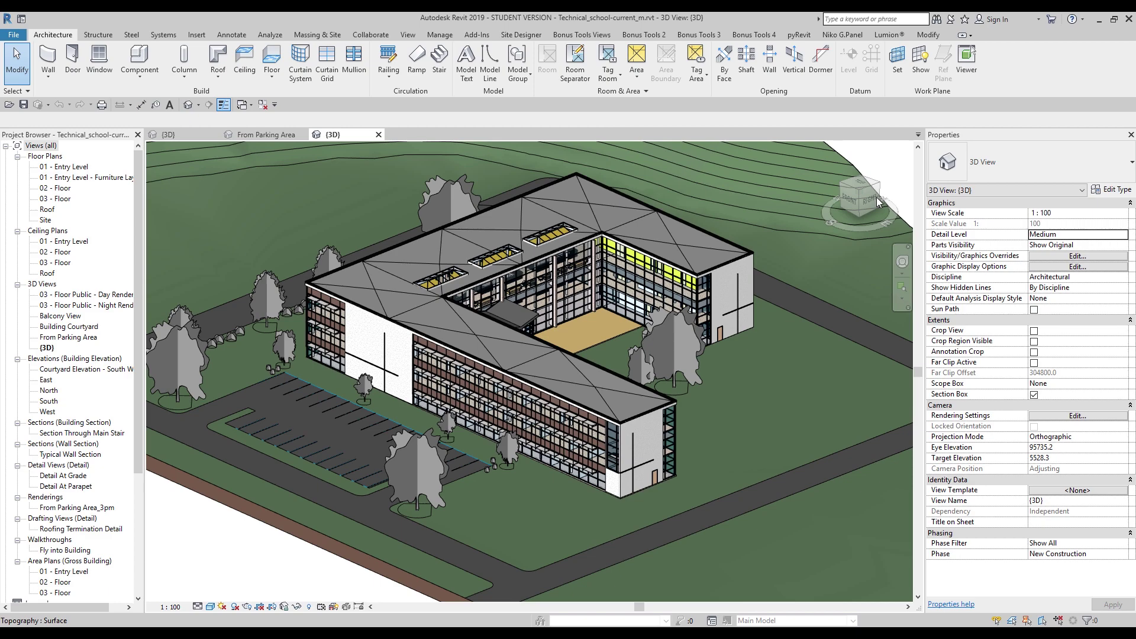
# Step: Show the pyRevit ribbon tools beside the Technical_school {3D} view
pyautogui.click(798, 35)
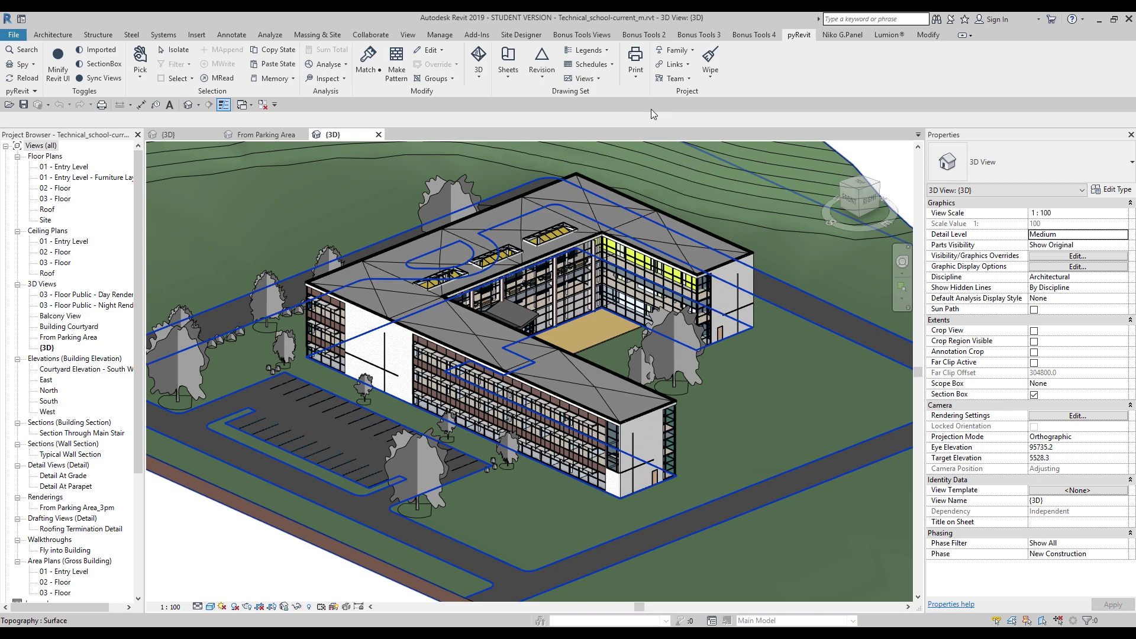
# Step: Switch from the Manage tab to the Add-Ins tab to reach Quick Select
pyautogui.click(440, 36)
pyautogui.click(477, 38)
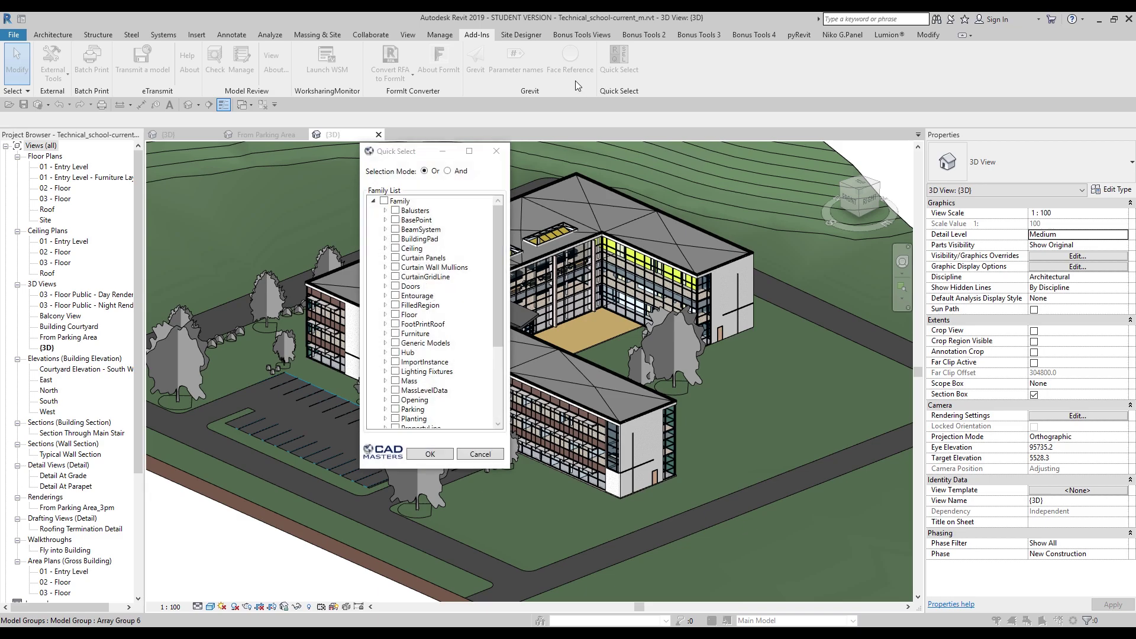
# Step: Move Quick Select off the building and tick only Wall > Base Constraint 02 - Floor
pyautogui.moveTo(396, 151); pyautogui.dragTo(149, 154)
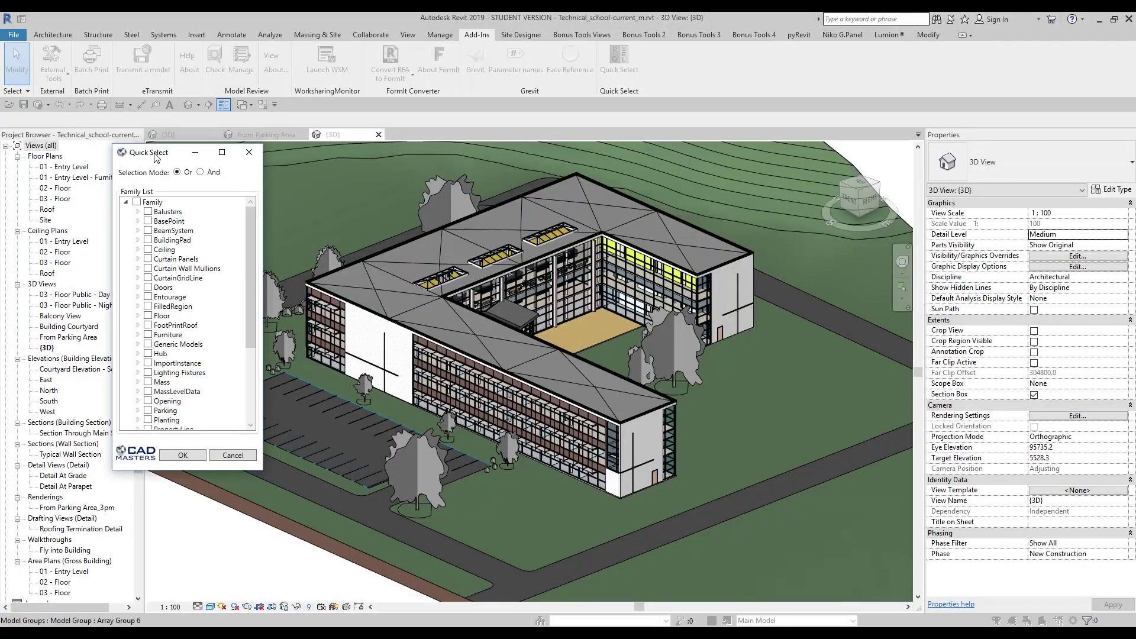
pyautogui.moveTo(249, 287); pyautogui.dragTo(249, 358)
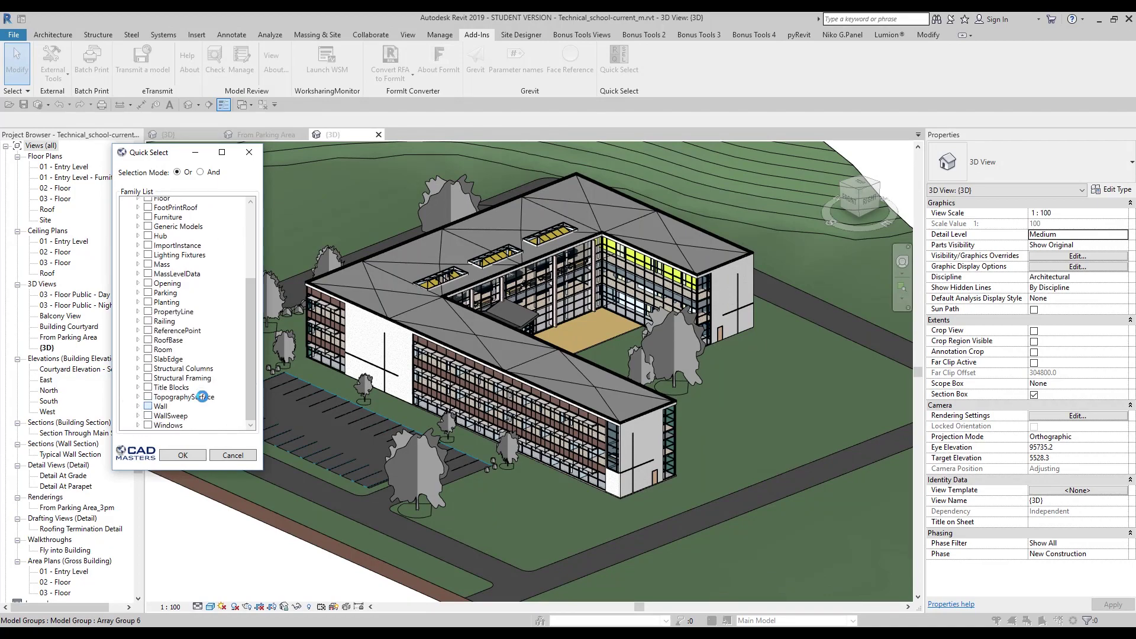
pyautogui.click(148, 406)
pyautogui.click(137, 406)
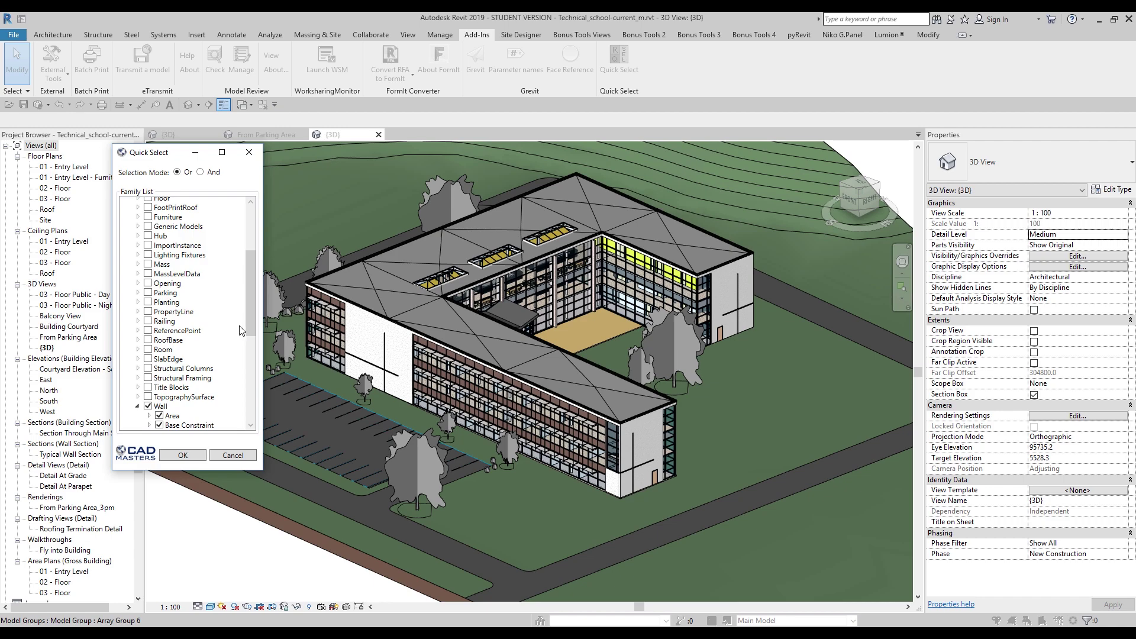
pyautogui.moveTo(248, 320); pyautogui.dragTo(252, 364)
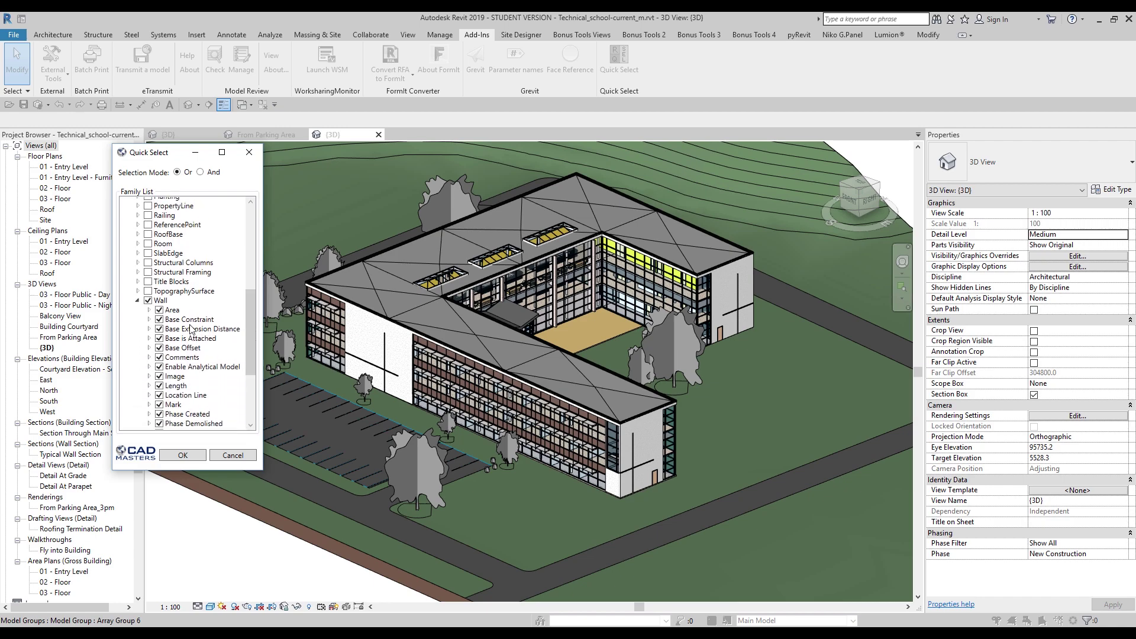
pyautogui.click(148, 301)
pyautogui.moveTo(250, 316); pyautogui.dragTo(253, 363)
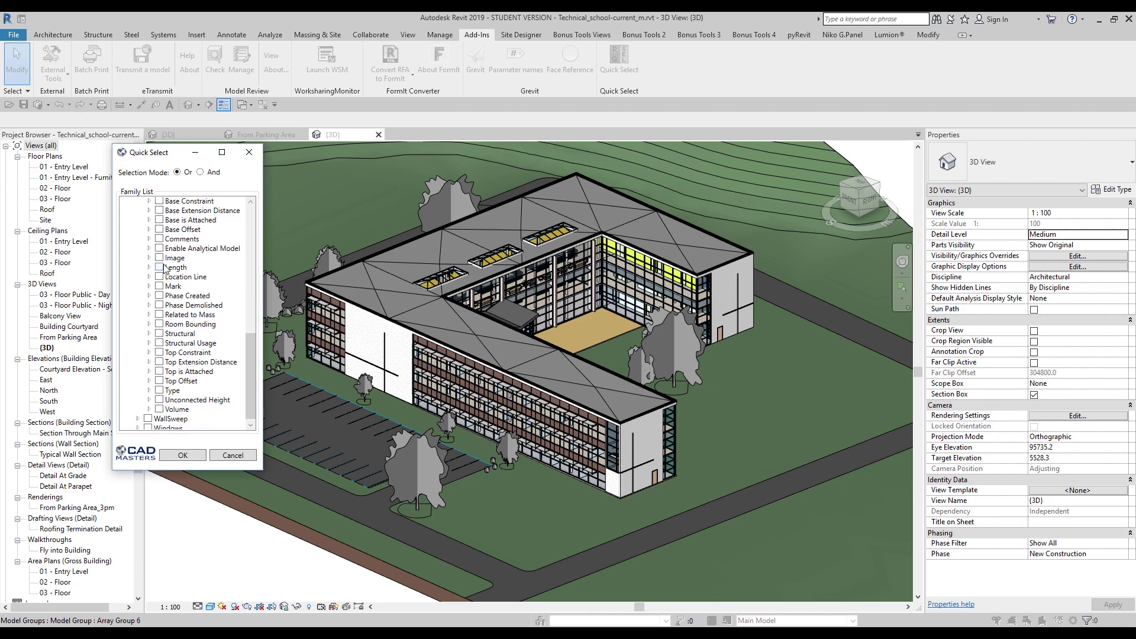
pyautogui.scroll(1, 189, 377)
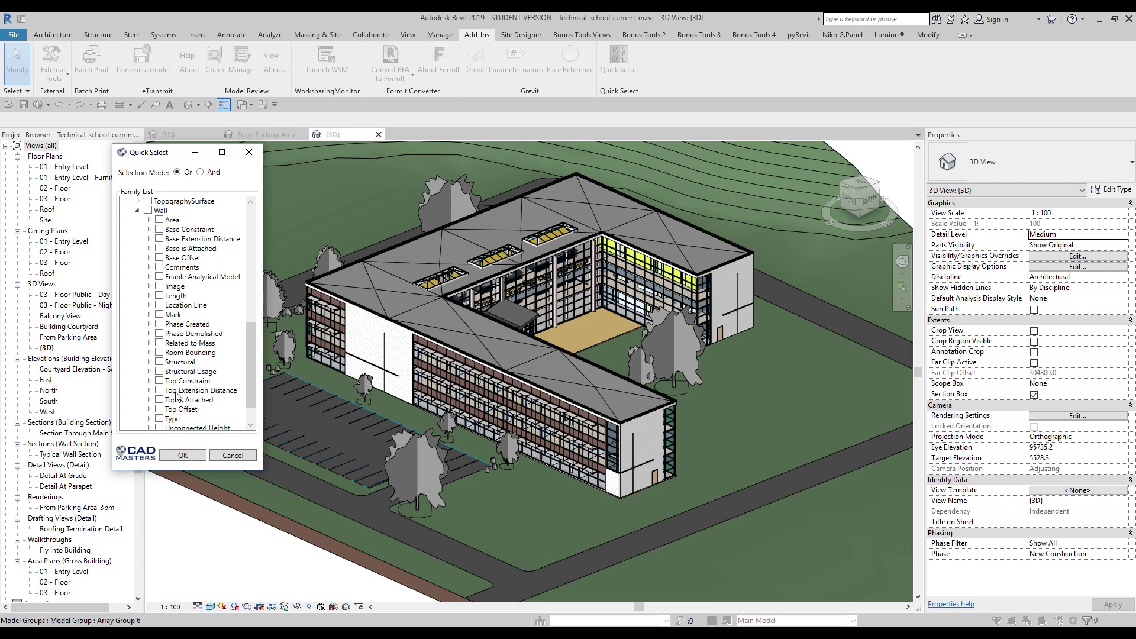
pyautogui.click(149, 229)
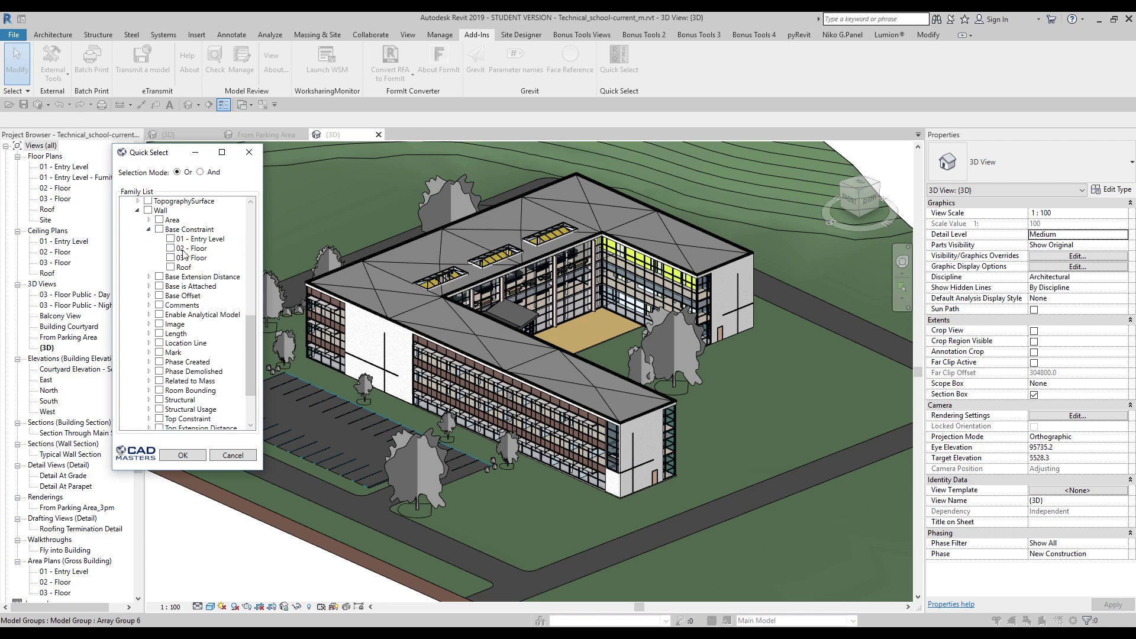
pyautogui.click(172, 249)
# Step: Select the 53 walls on 02 - Floor, isolate them, then reset temporary hide/isolate
pyautogui.click(193, 455)
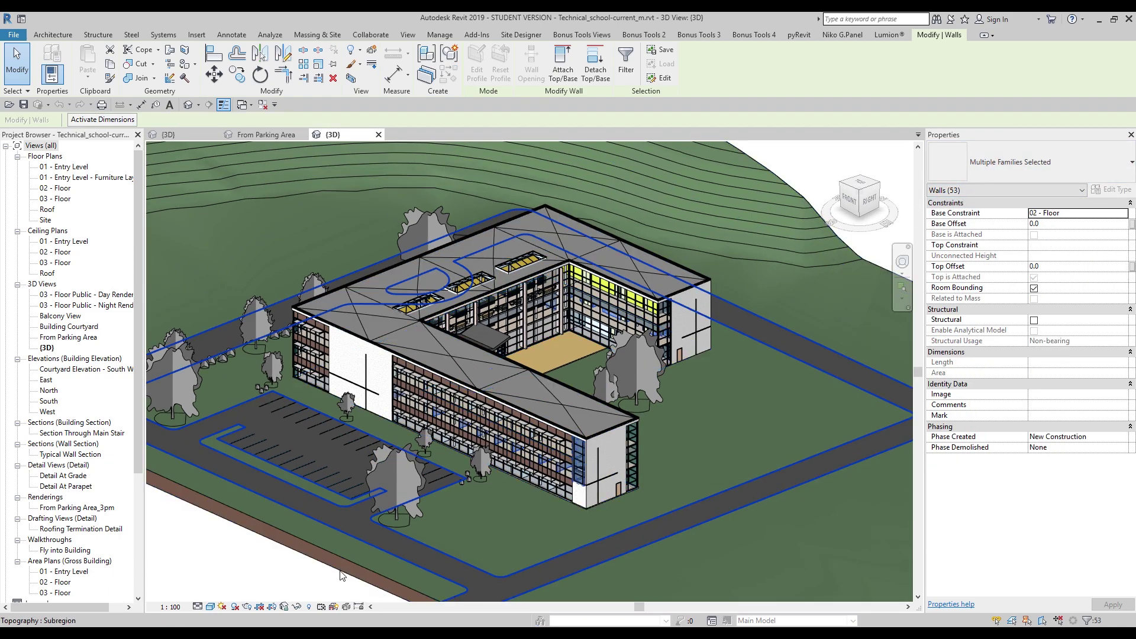
pyautogui.click(297, 607)
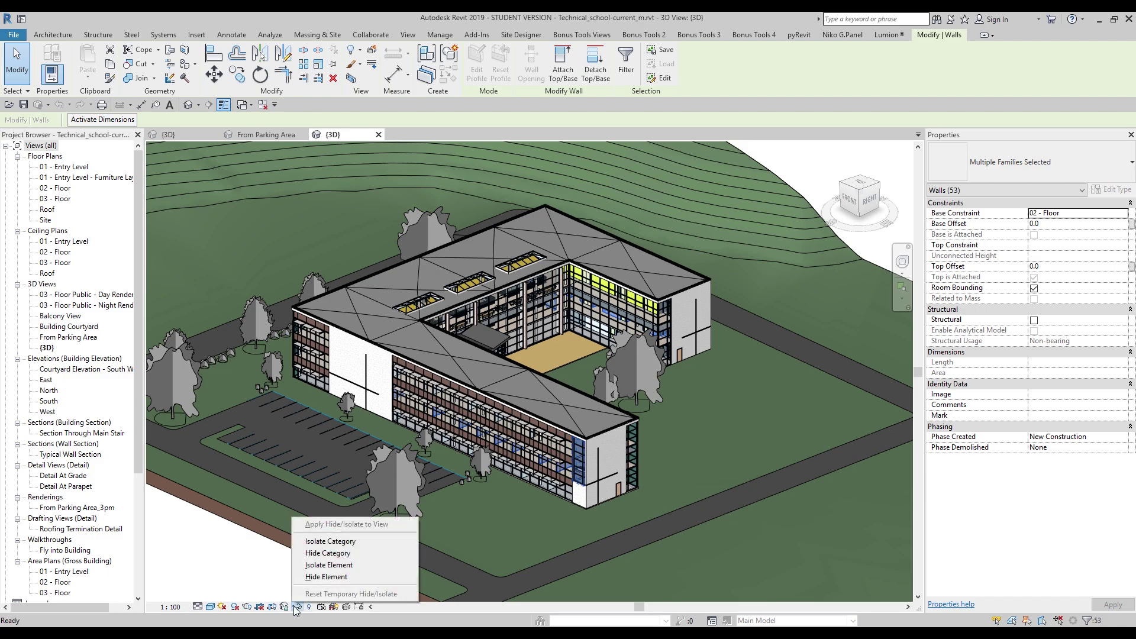
pyautogui.click(328, 565)
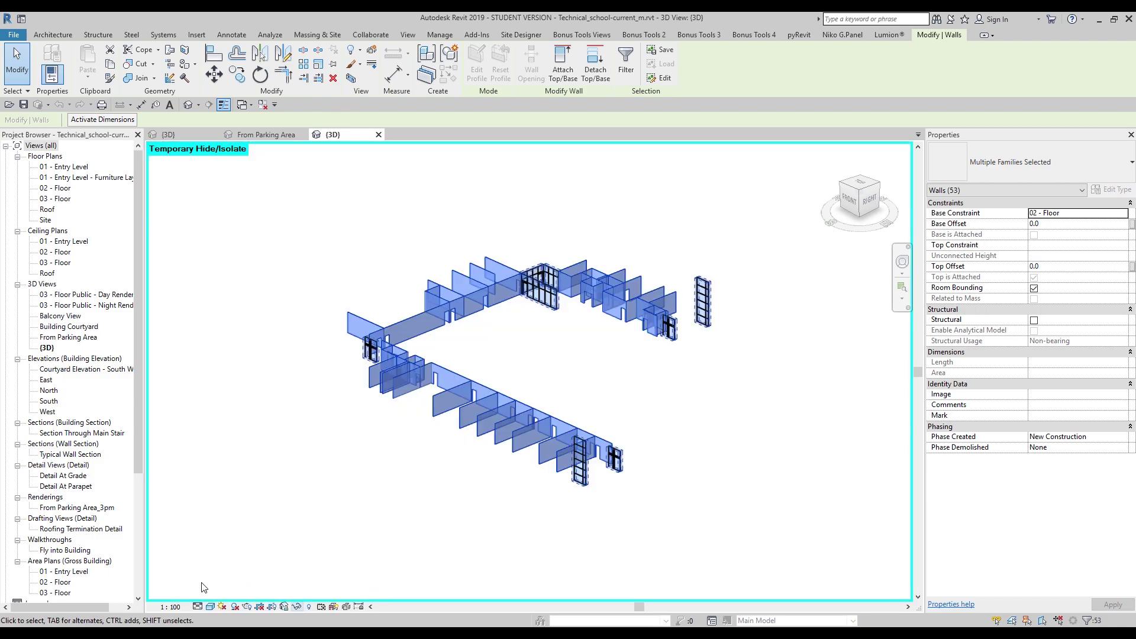
pyautogui.click(423, 508)
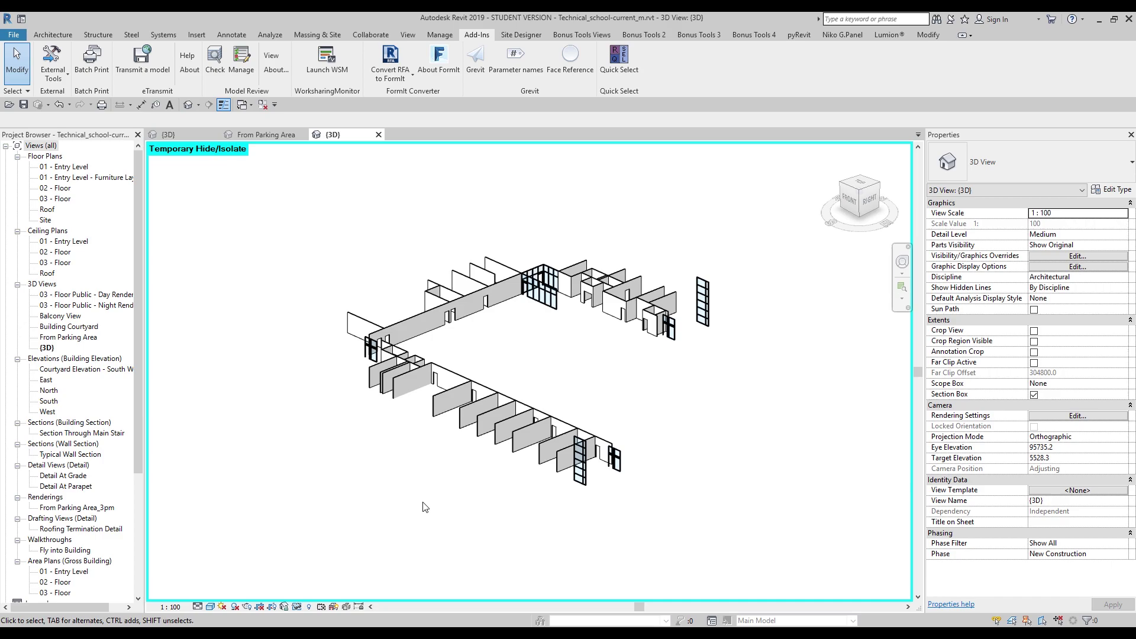
pyautogui.click(297, 607)
pyautogui.click(300, 599)
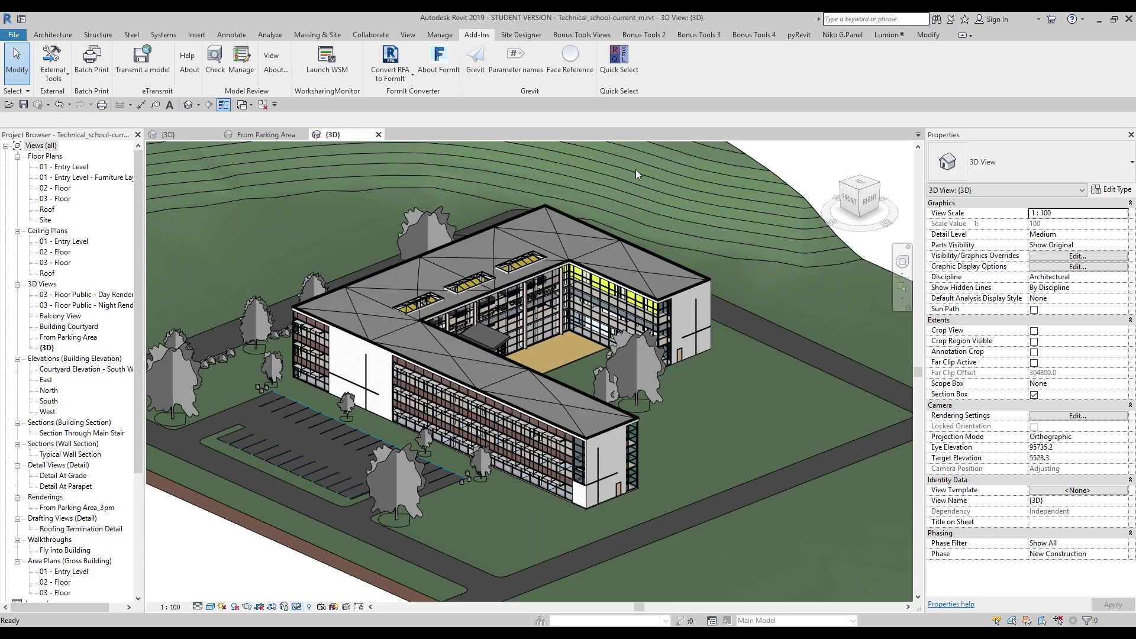
# Step: Reopen Quick Select and check Doors > Family Name M_Double-Glass 1 in a widened dialog
pyautogui.click(616, 70)
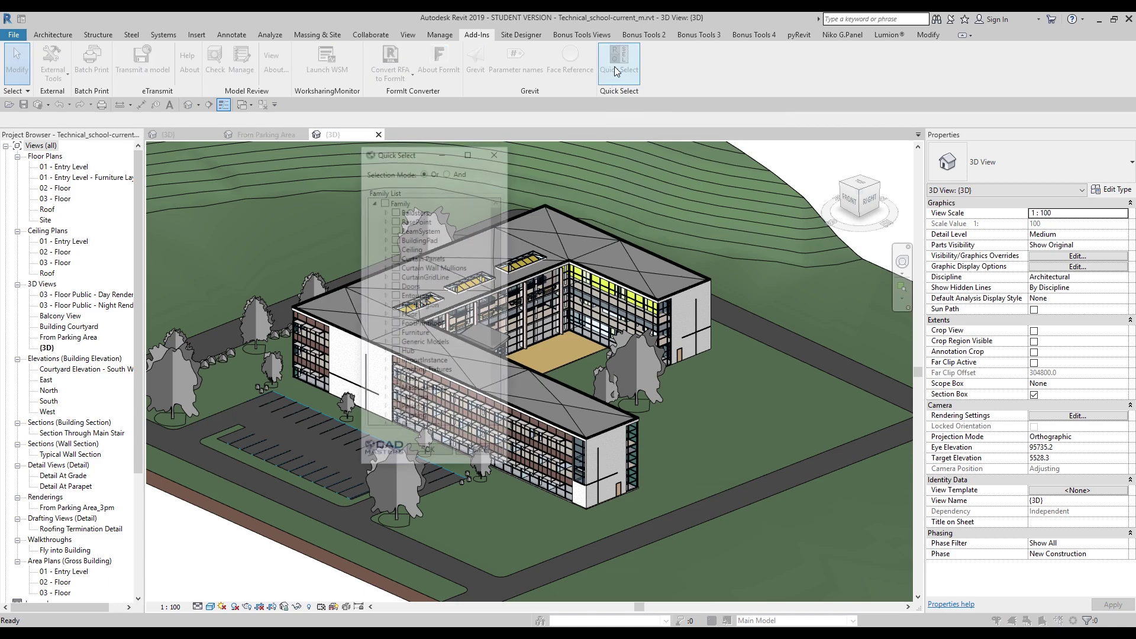
pyautogui.moveTo(419, 155); pyautogui.dragTo(209, 191)
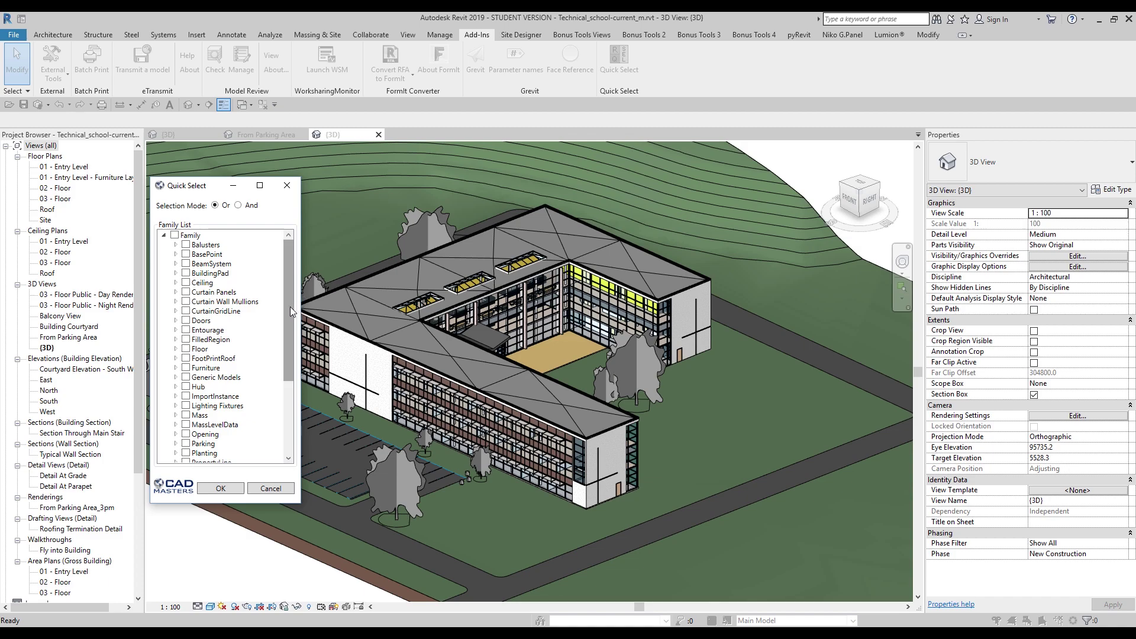
pyautogui.moveTo(289, 306)
pyautogui.mouseDown()
pyautogui.moveTo(290, 378)
pyautogui.moveTo(290, 323)
pyautogui.mouseUp()
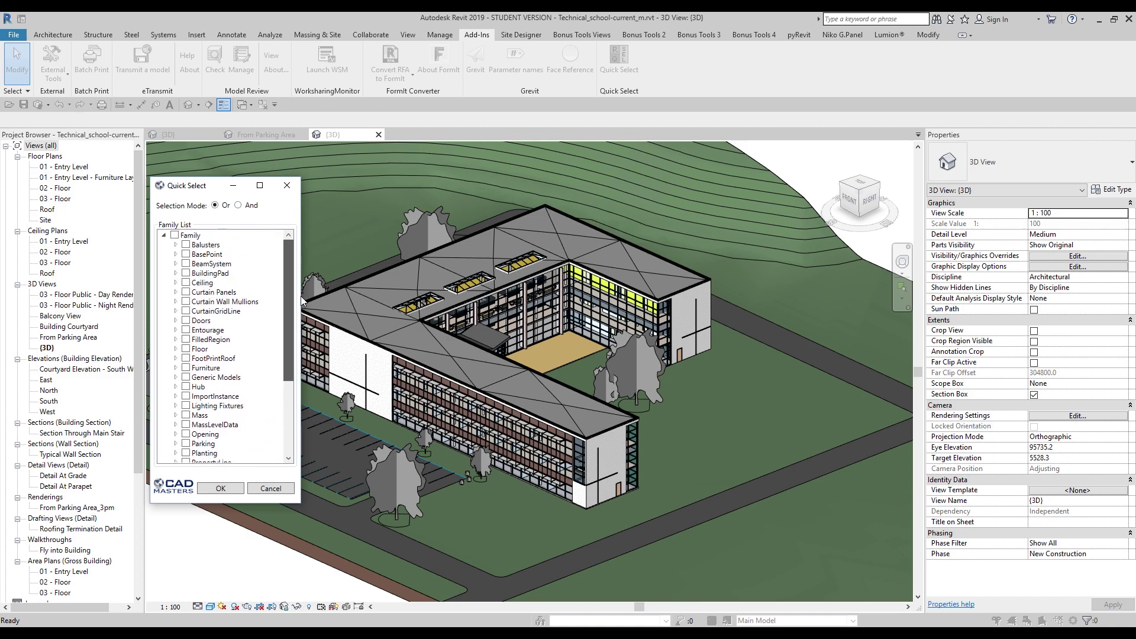
pyautogui.click(177, 321)
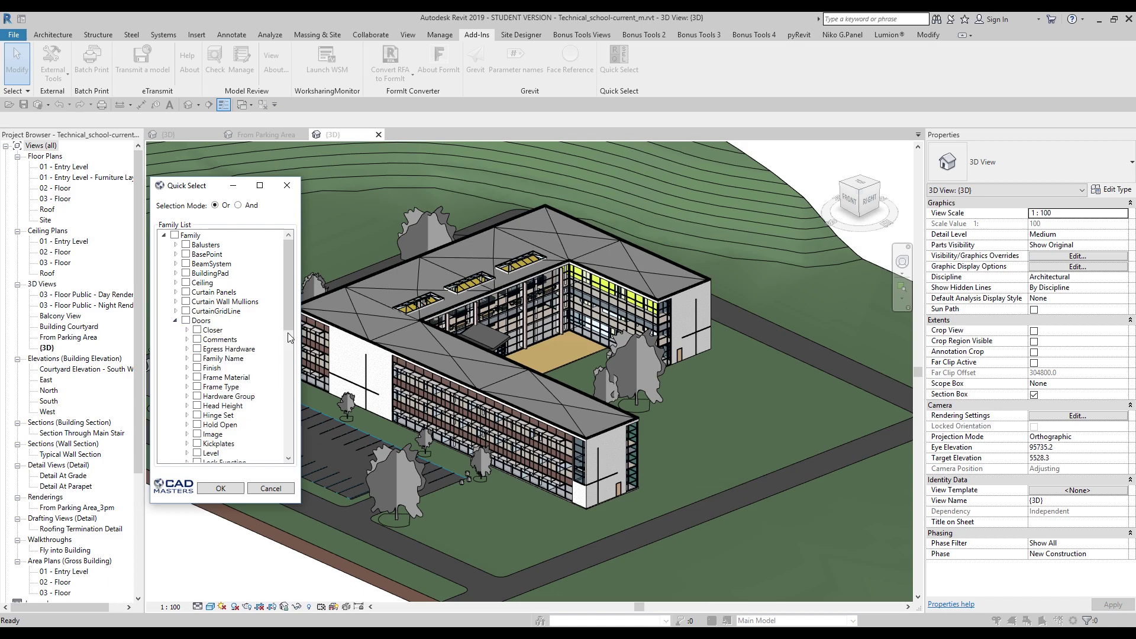
pyautogui.scroll(-1, 287, 316)
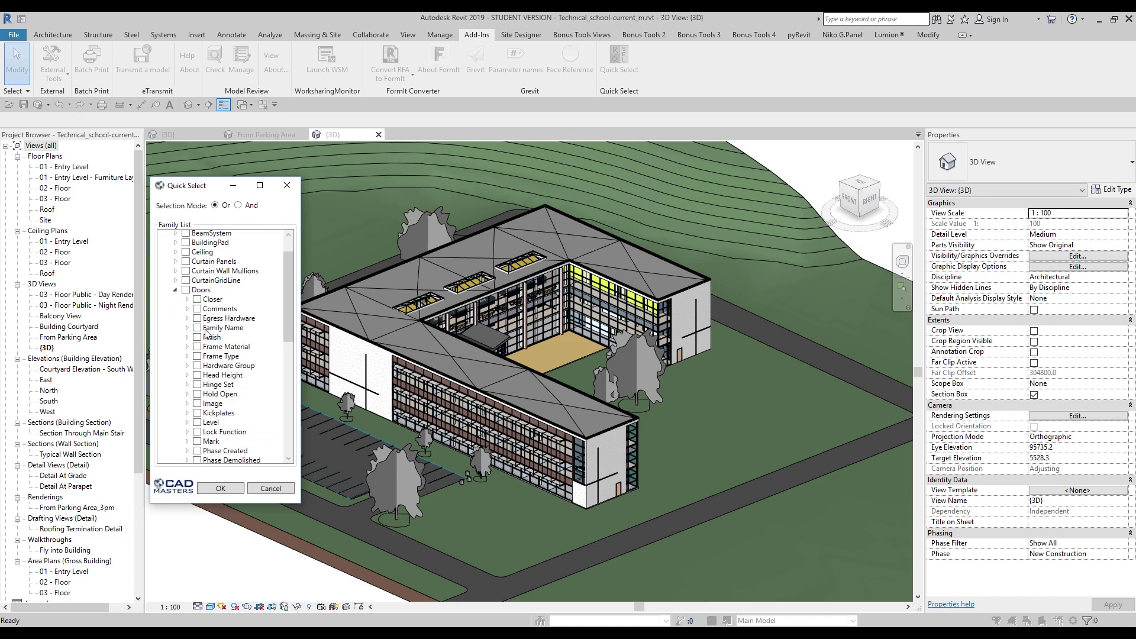
pyautogui.click(187, 328)
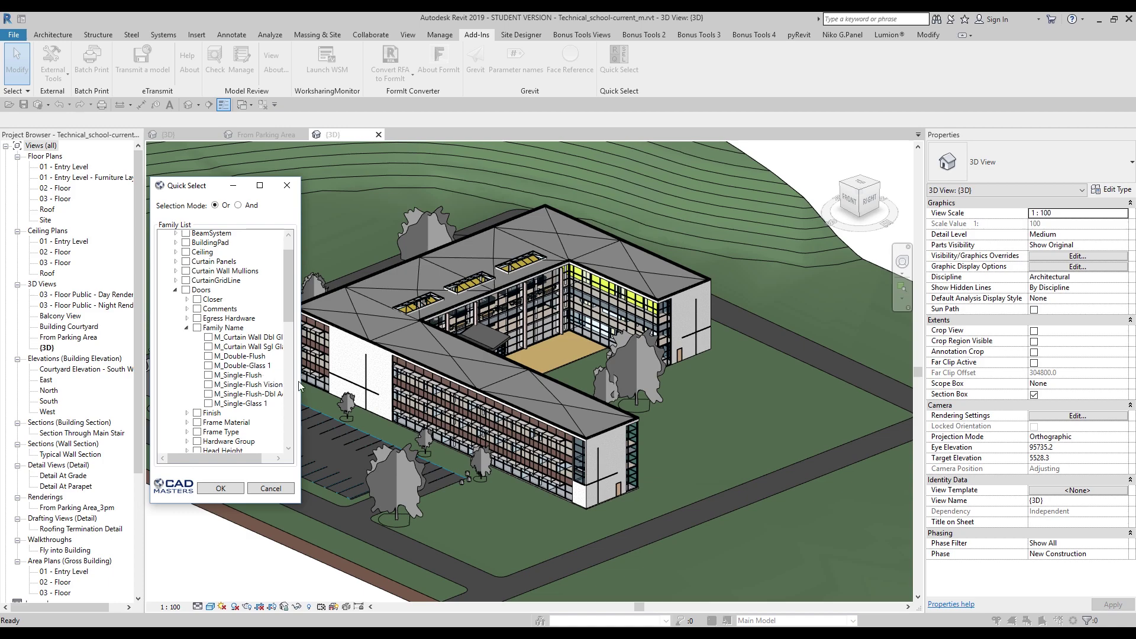
pyautogui.moveTo(302, 380); pyautogui.dragTo(346, 379)
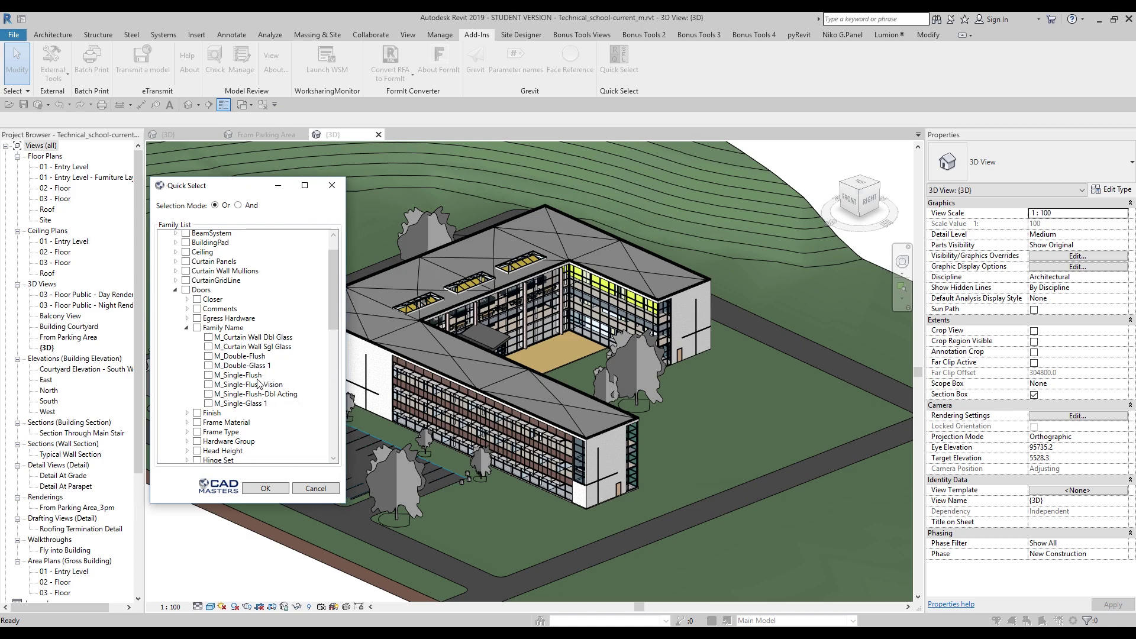
pyautogui.click(210, 368)
pyautogui.click(243, 535)
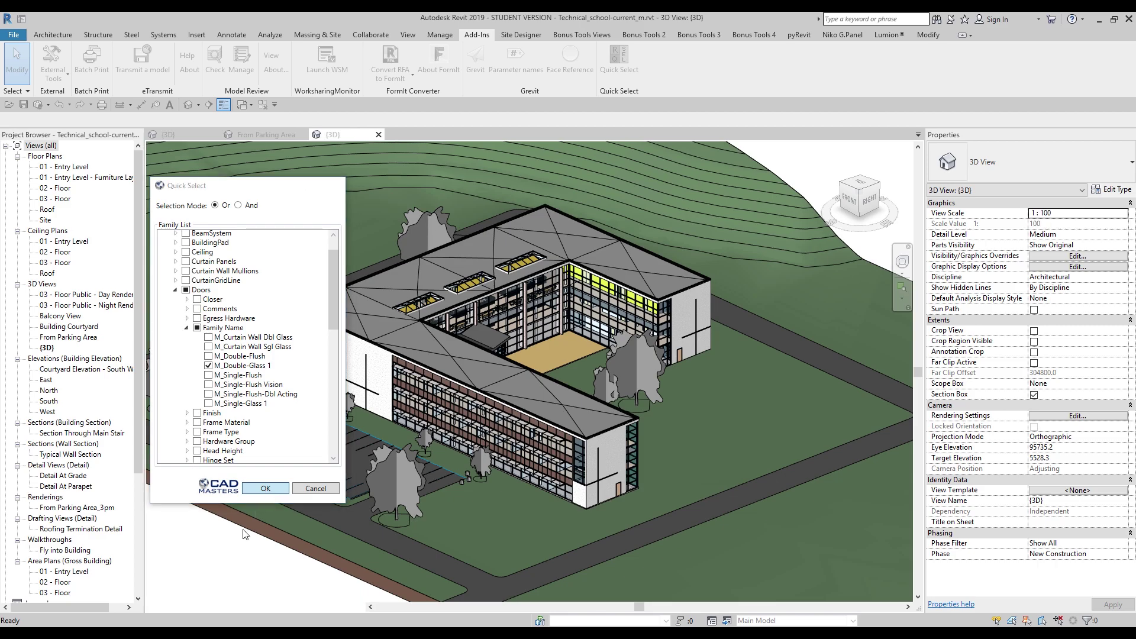
# Step: Select the single M_Double-Glass 1 door, zoom and orbit to inspect it, then deselect
pyautogui.click(266, 488)
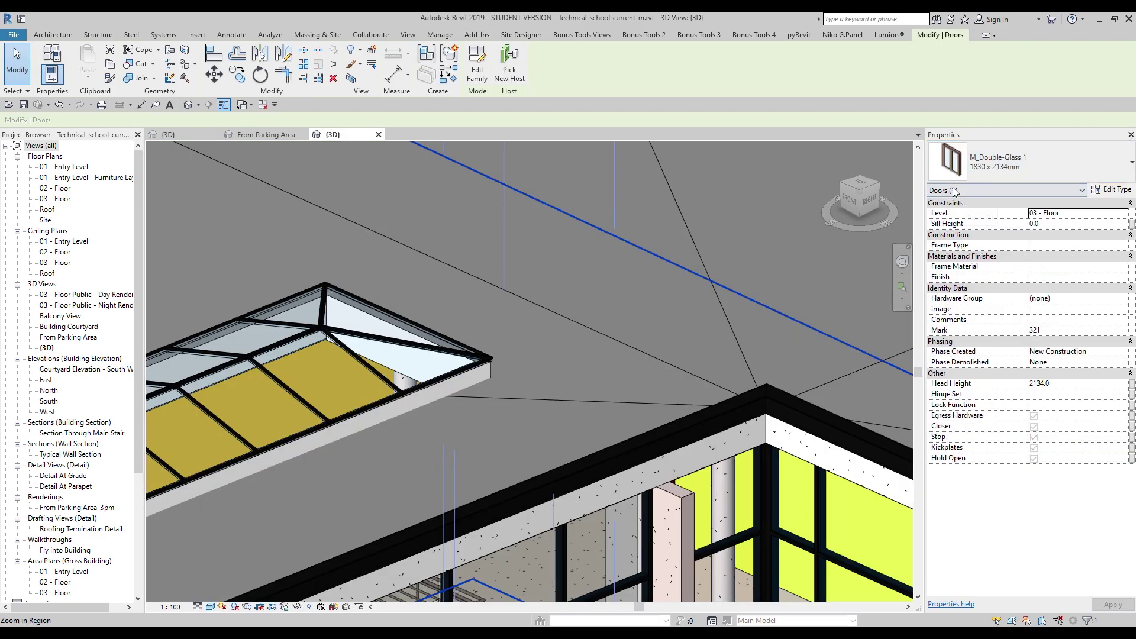
pyautogui.scroll(-3, 609, 317)
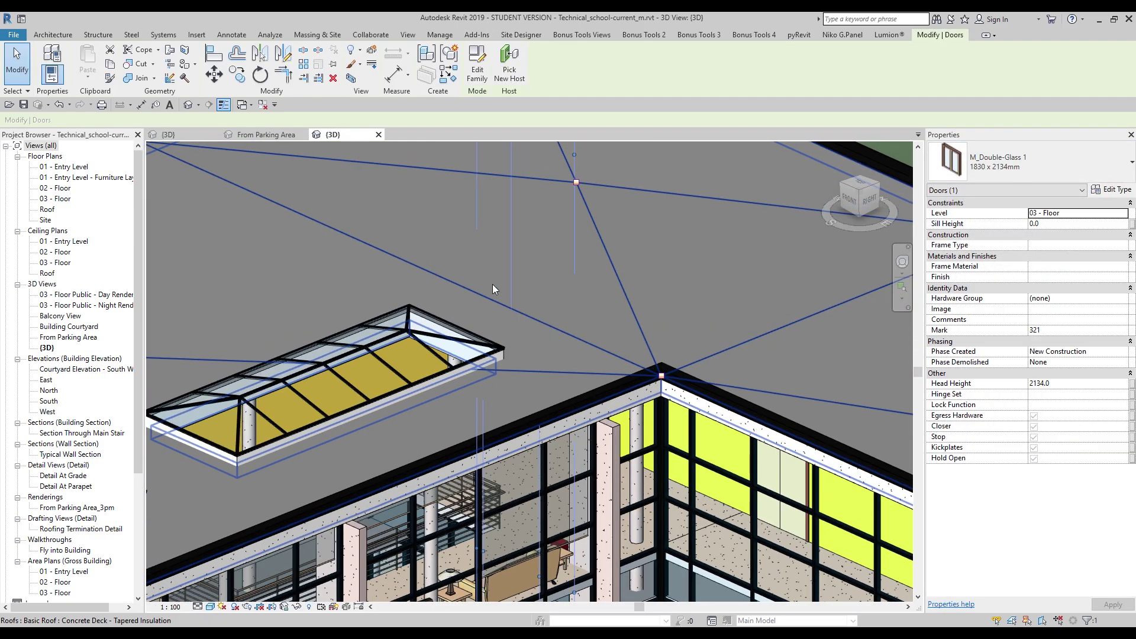
pyautogui.scroll(-3, 478, 284)
pyautogui.keyDown('shift'); pyautogui.moveTo(478, 284); pyautogui.dragTo(520, 354, button='middle'); pyautogui.keyUp('shift')
pyautogui.scroll(-5, 508, 305)
pyautogui.press('Escape')
# Step: Reopen Quick Select from the Add-Ins tab
pyautogui.scroll(3, 578, 320)
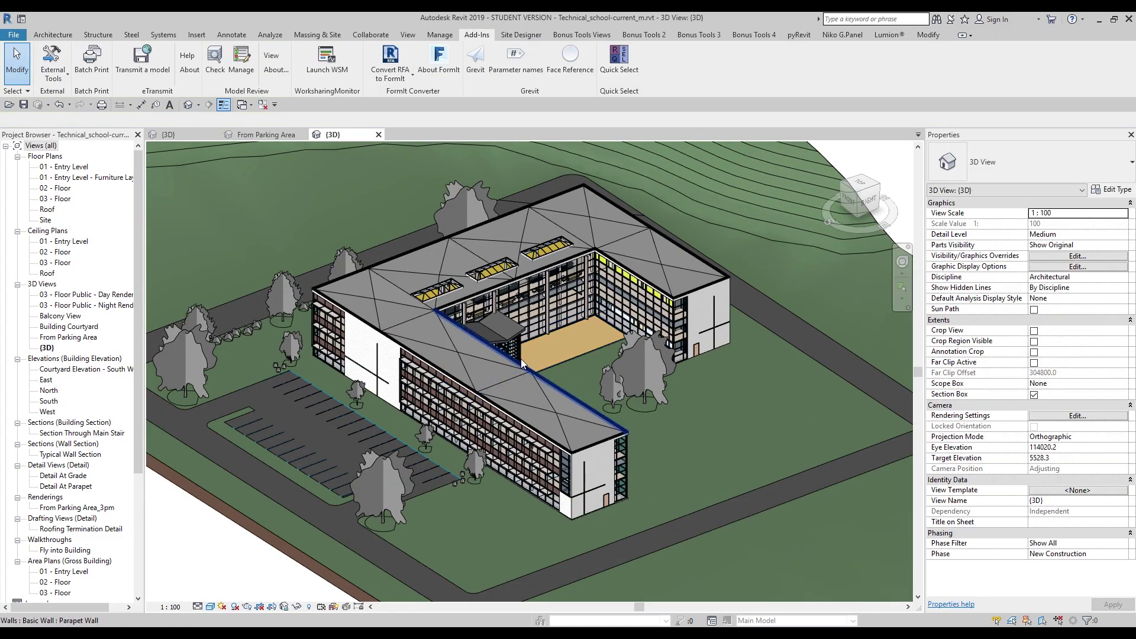
pyautogui.scroll(-3, 521, 359)
pyautogui.click(619, 59)
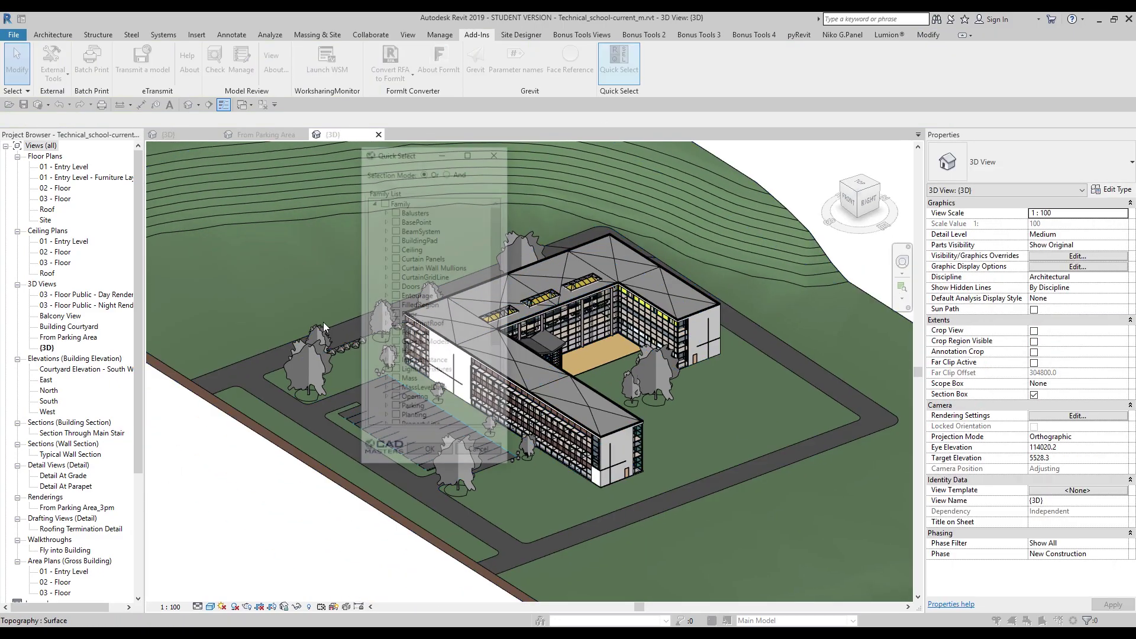
# Step: Move Quick Select aside and expand the Floor Level and Furniture level lists
pyautogui.moveTo(413, 155); pyautogui.dragTo(237, 162)
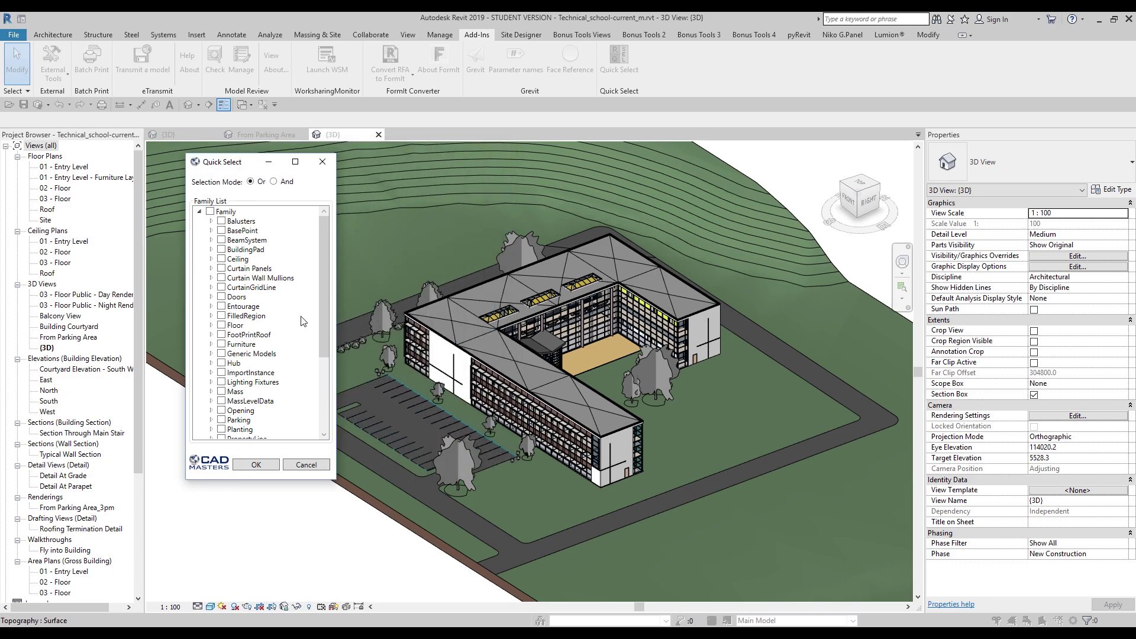
pyautogui.click(211, 325)
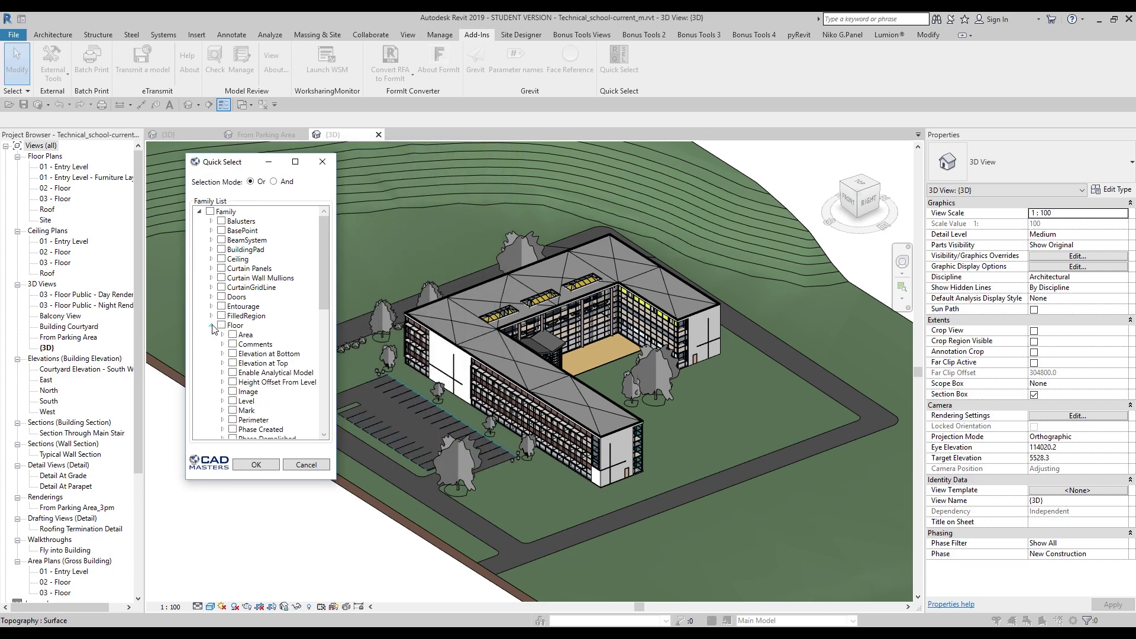
pyautogui.scroll(-4, 241, 364)
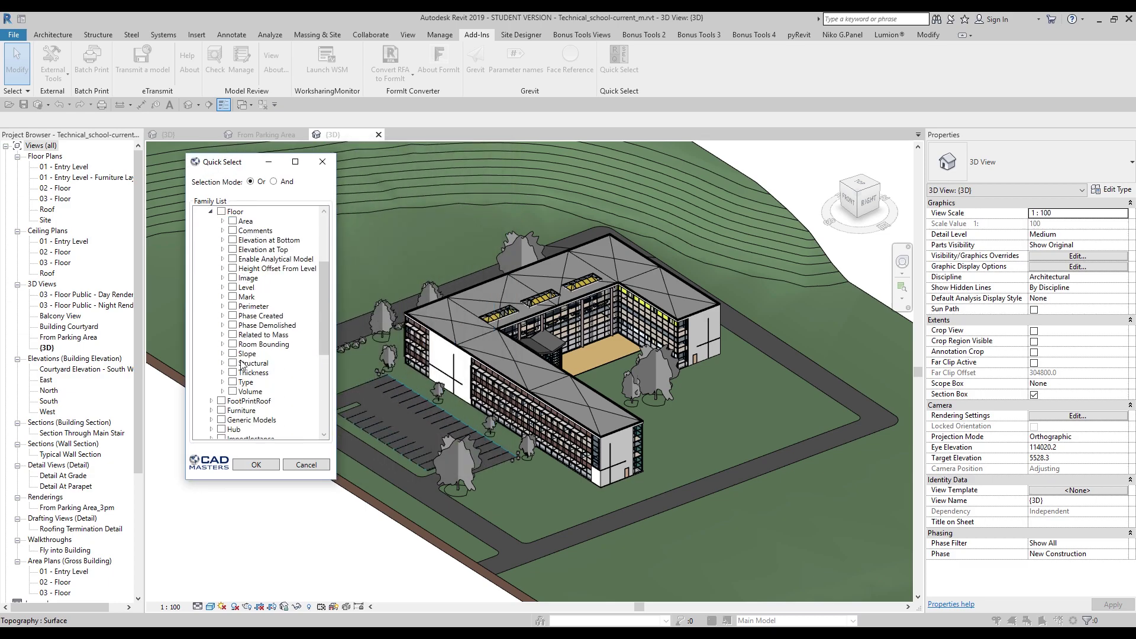
pyautogui.click(223, 287)
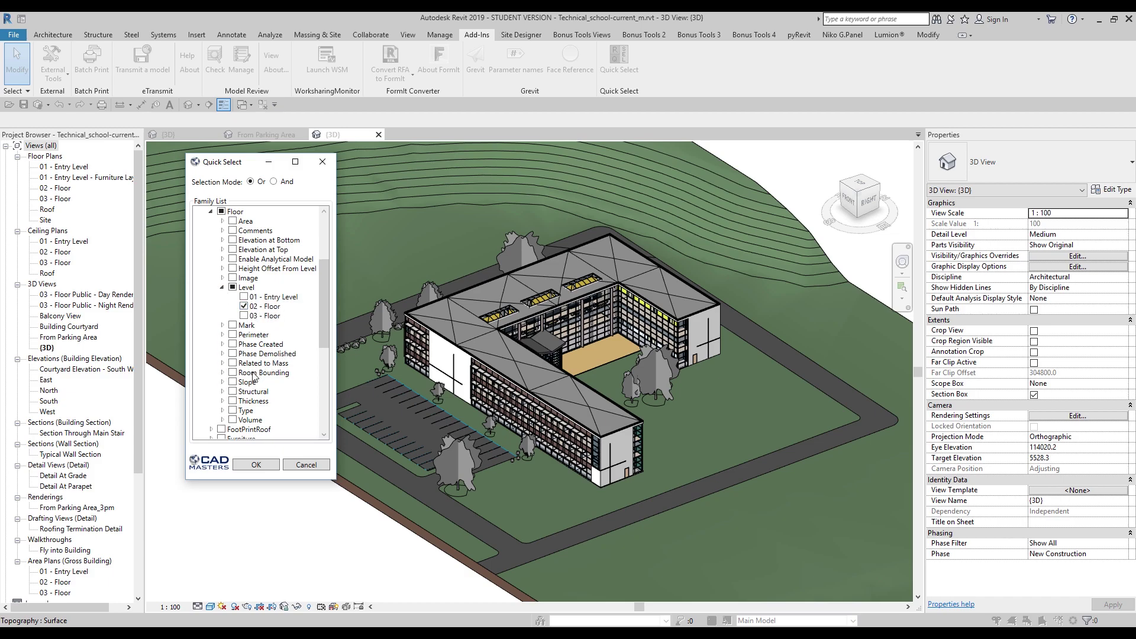
pyautogui.scroll(-5, 254, 376)
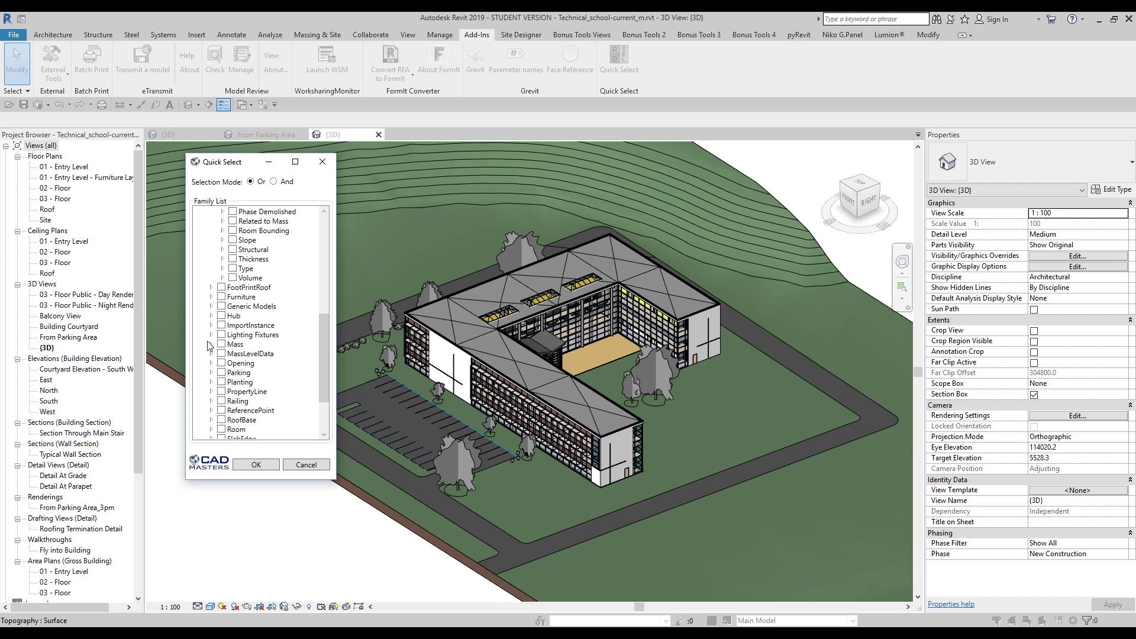
pyautogui.click(212, 297)
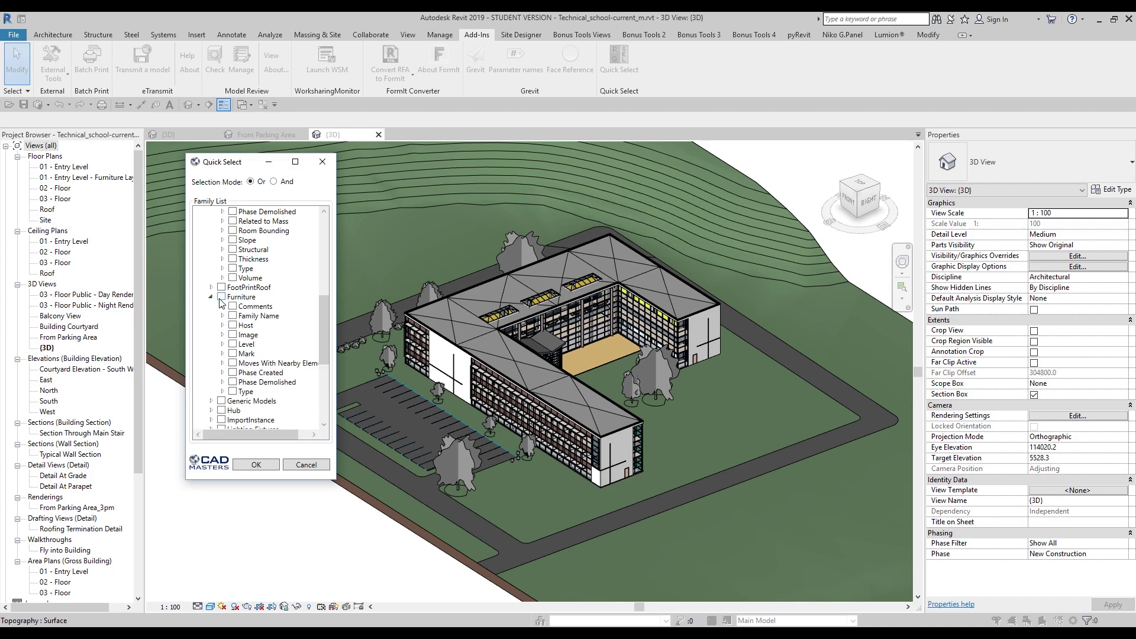
pyautogui.click(223, 345)
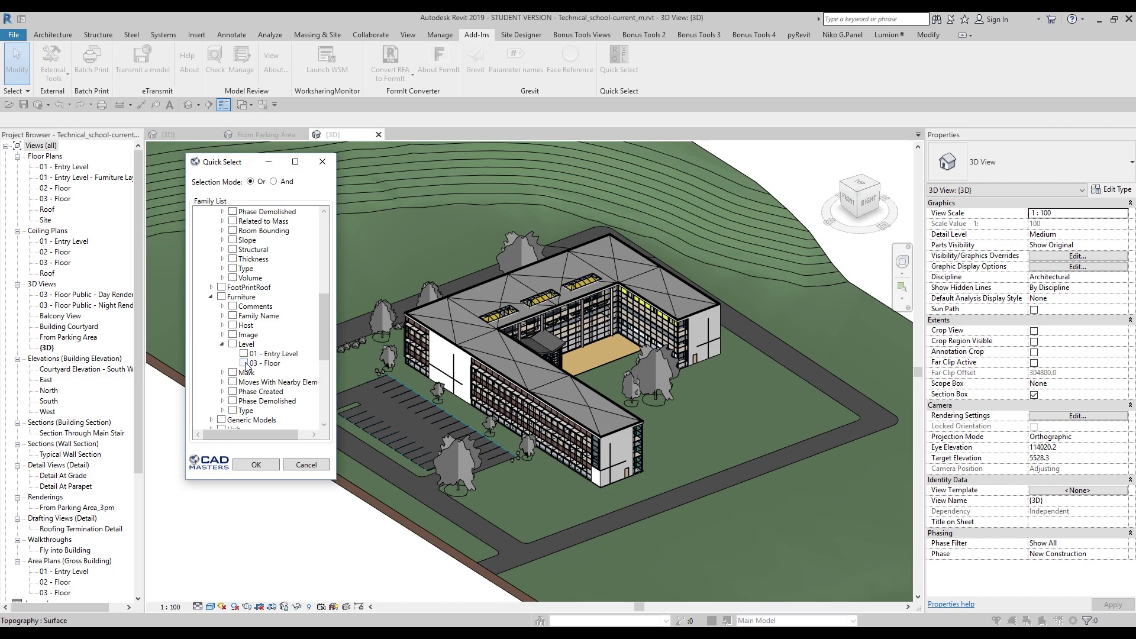
pyautogui.scroll(-7, 220, 354)
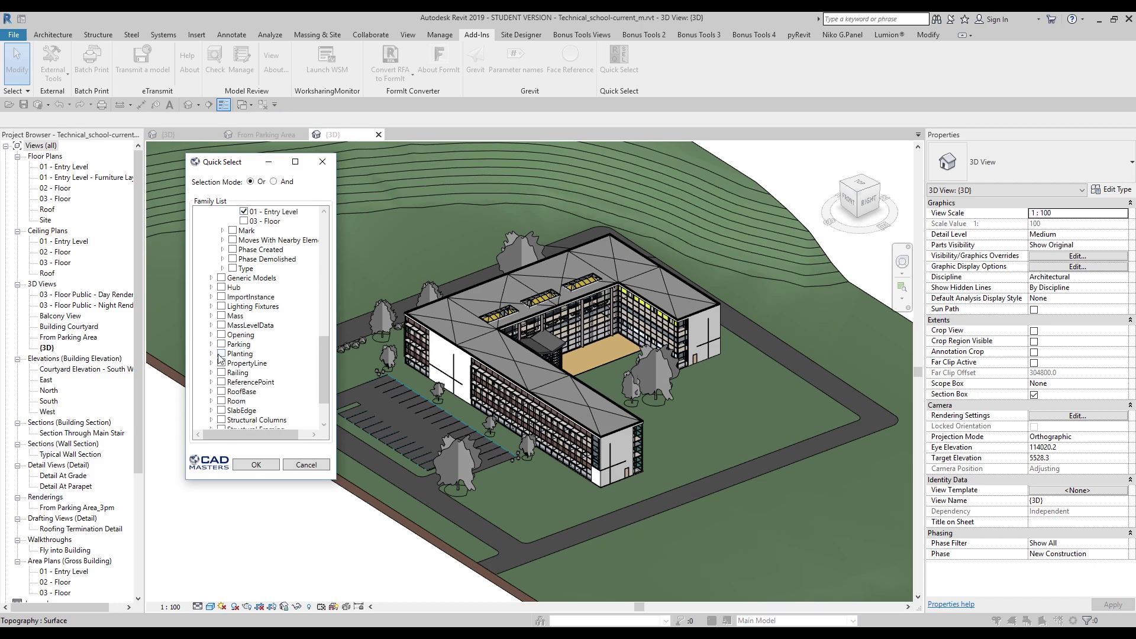
# Step: Add walls based on 01 - Entry Level and confirm the 152-element selection
pyautogui.click(211, 406)
pyautogui.scroll(-5, 228, 401)
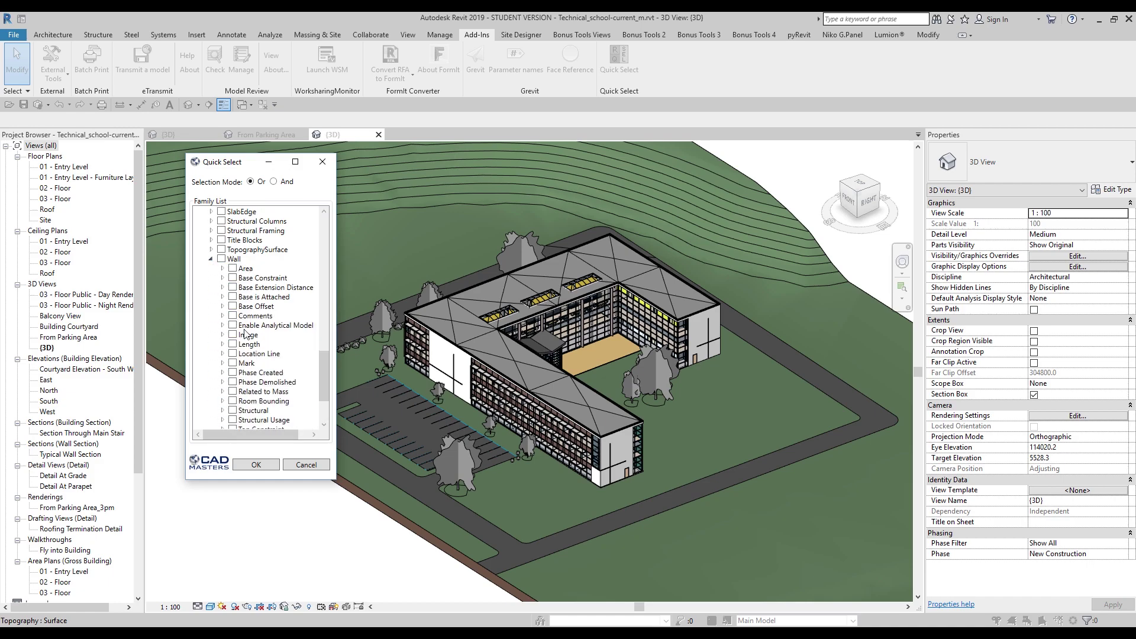
pyautogui.click(222, 278)
pyautogui.click(244, 289)
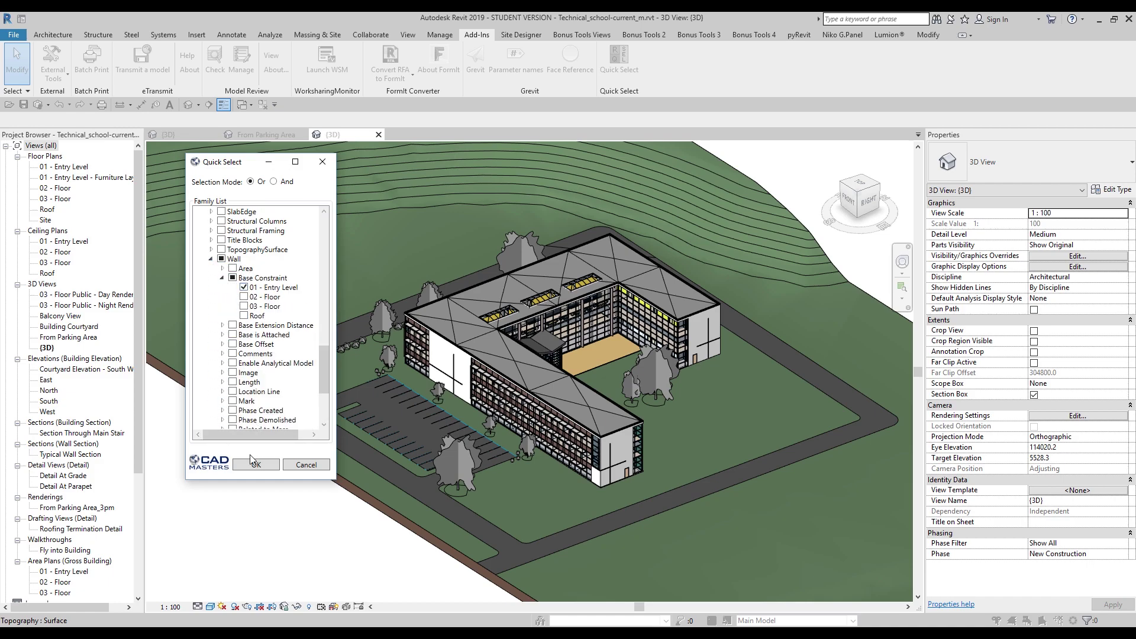
pyautogui.click(256, 464)
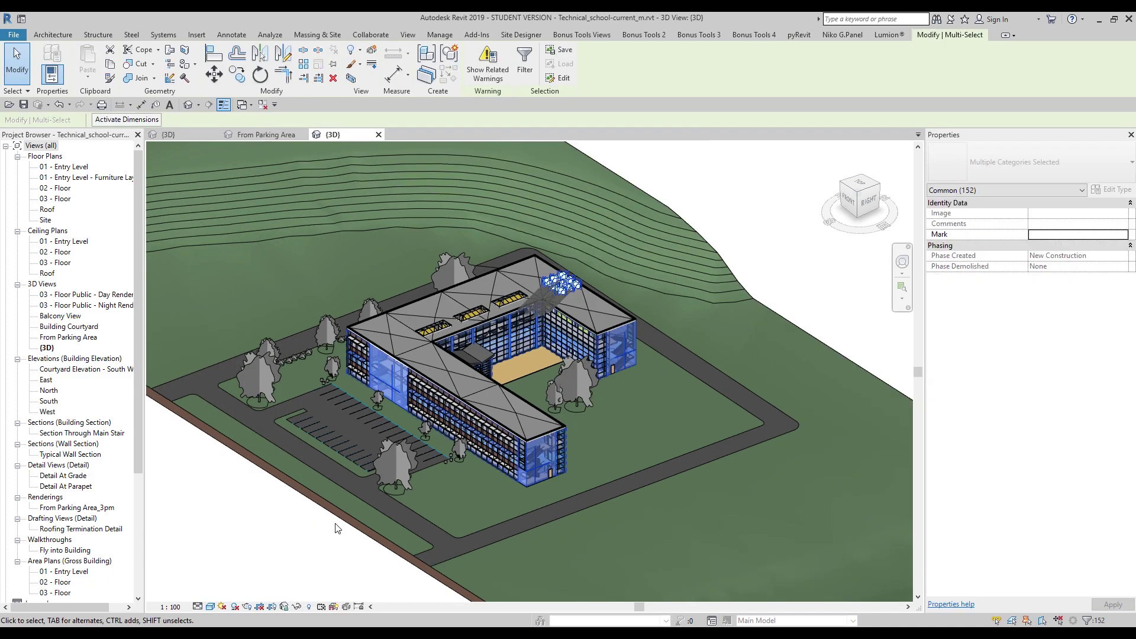
# Step: Isolate the 152 selected elements and zoom and pan around them
pyautogui.click(296, 607)
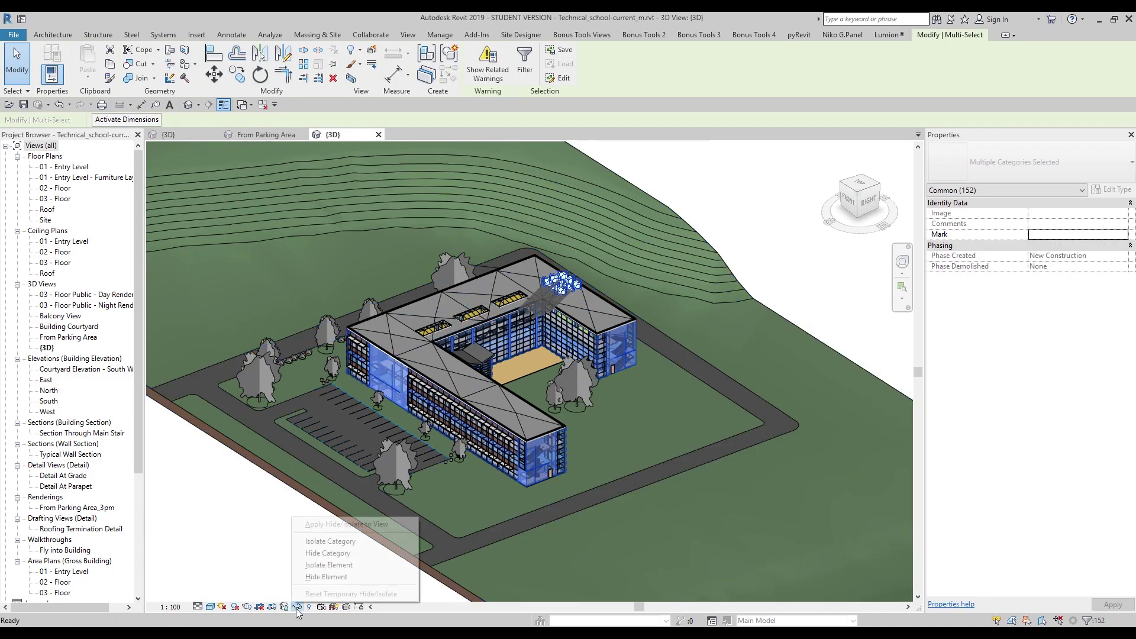
pyautogui.click(322, 566)
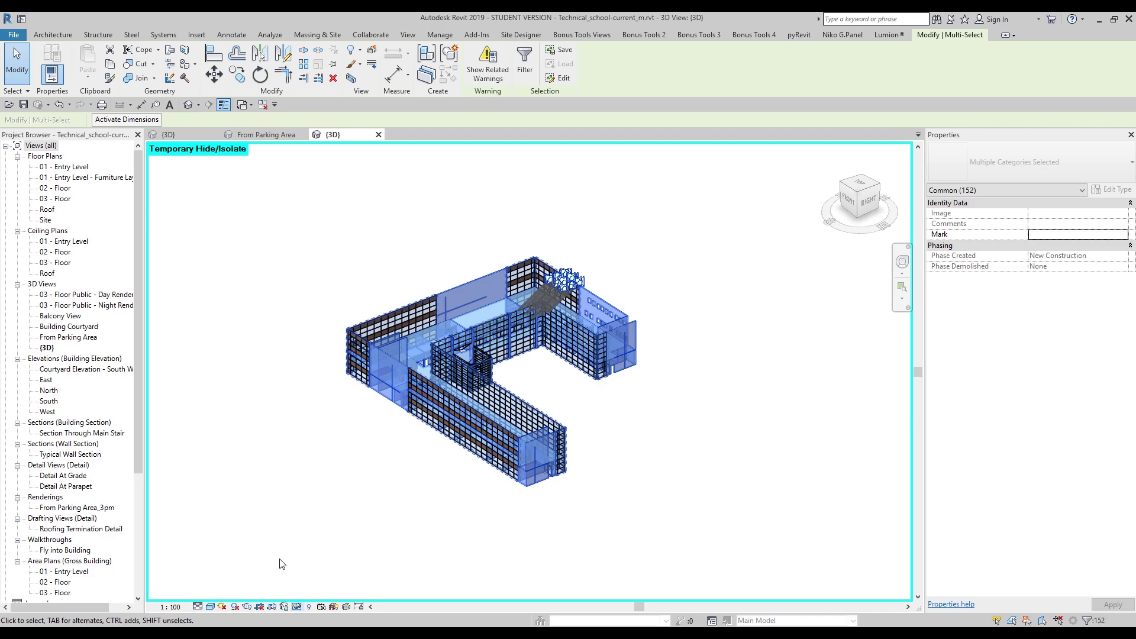
pyautogui.click(281, 564)
pyautogui.scroll(2, 557, 377)
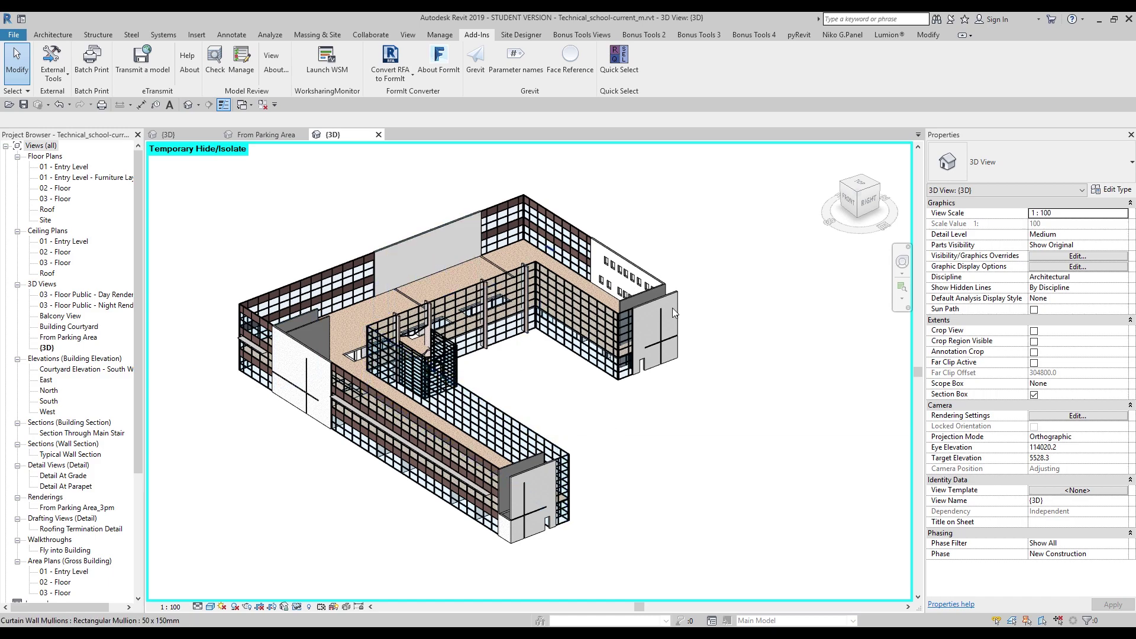
pyautogui.scroll(-1, 612, 398)
pyautogui.moveTo(430, 329); pyautogui.dragTo(455, 302, button='middle')
# Step: Reset temporary hide/isolate to restore the full model and reopen Quick Select
pyautogui.click(297, 606)
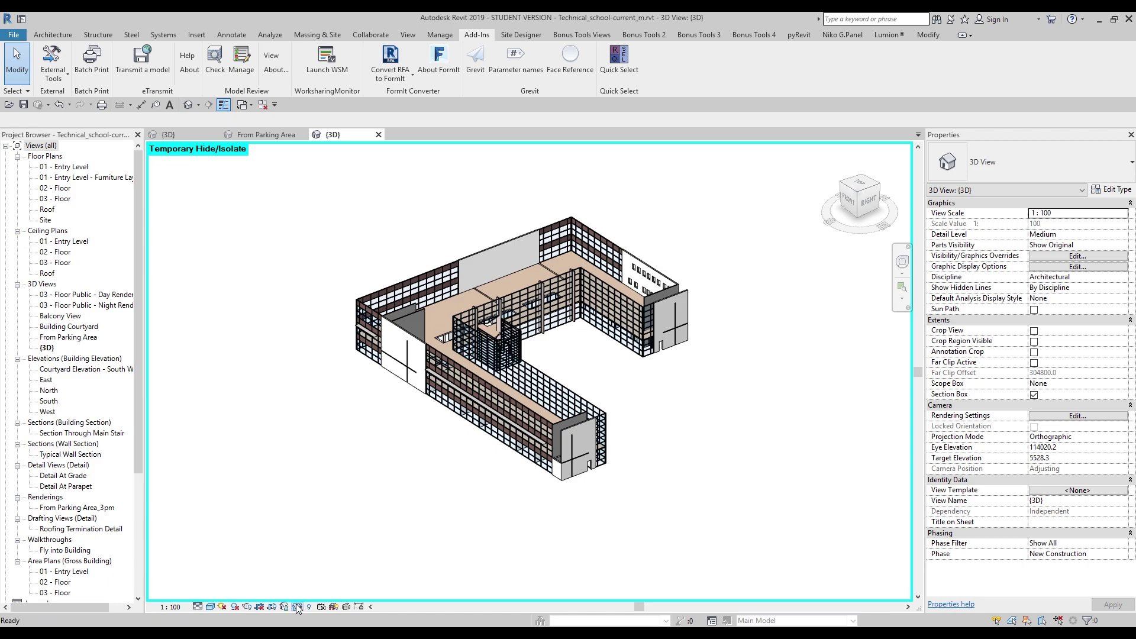
pyautogui.click(301, 593)
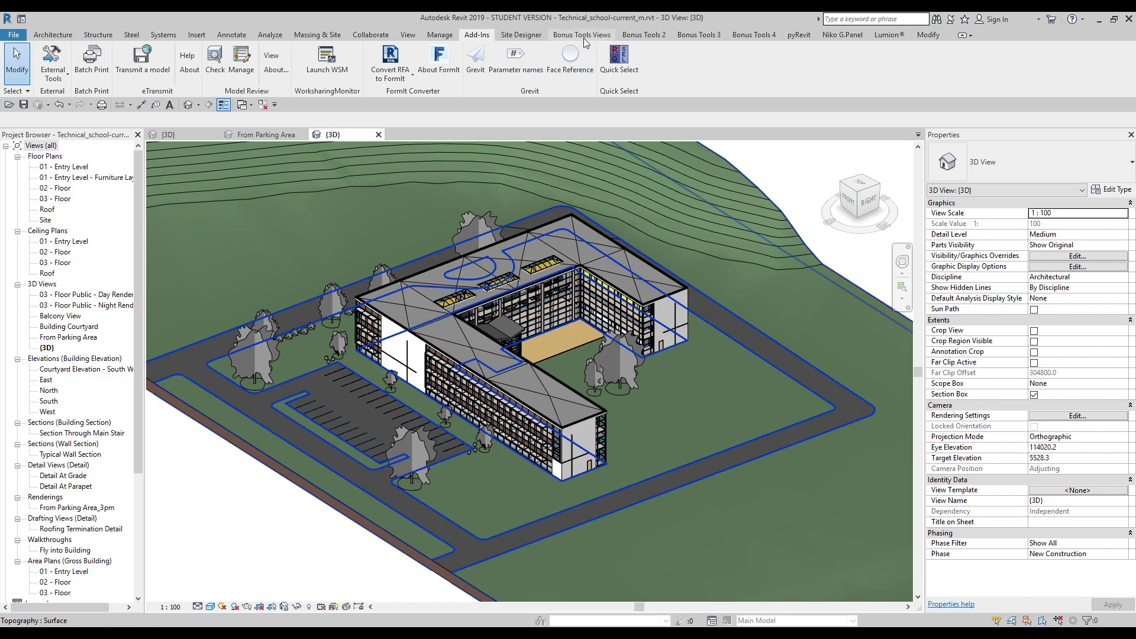
pyautogui.click(619, 60)
# Step: Move Quick Select aside and toggle the Curtain Panels and Doors categories
pyautogui.moveTo(407, 161); pyautogui.dragTo(229, 237)
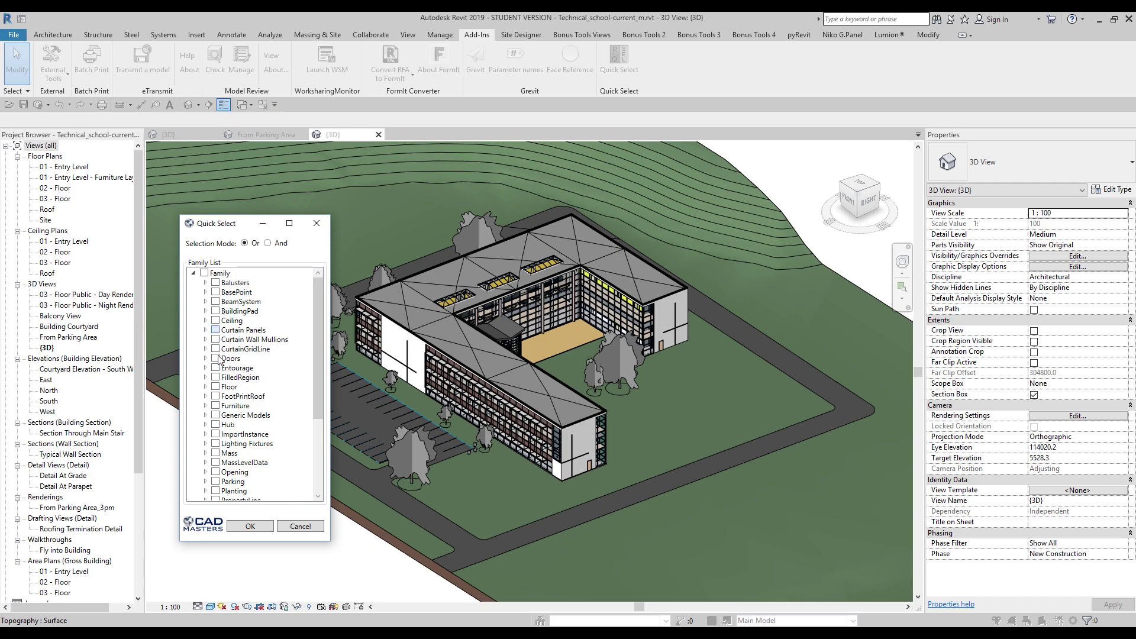
pyautogui.click(216, 330)
pyautogui.click(205, 359)
pyautogui.click(215, 358)
pyautogui.click(216, 359)
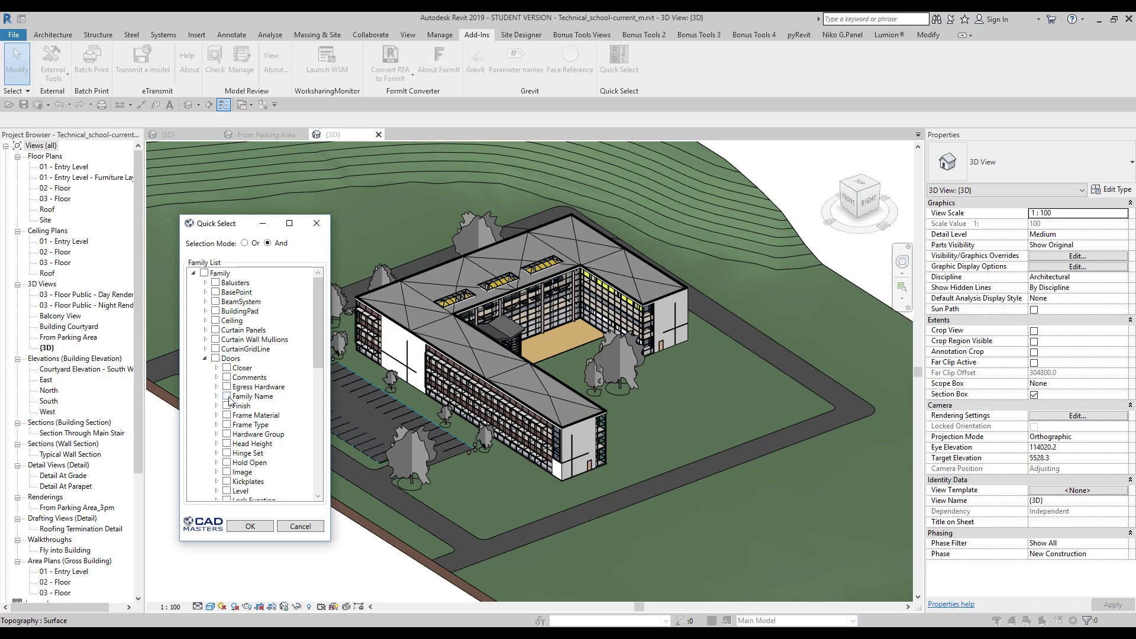
pyautogui.scroll(-4, 230, 403)
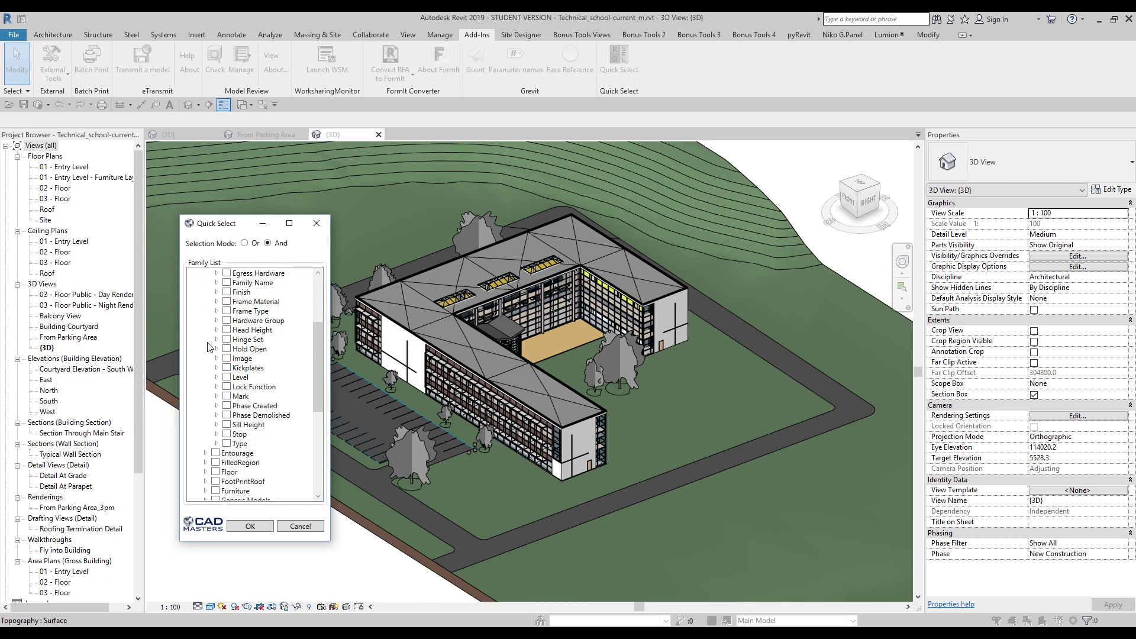
pyautogui.scroll(1, 210, 346)
# Step: Match doors of family M_Single-Flush on level 02 - Floor
pyautogui.click(216, 312)
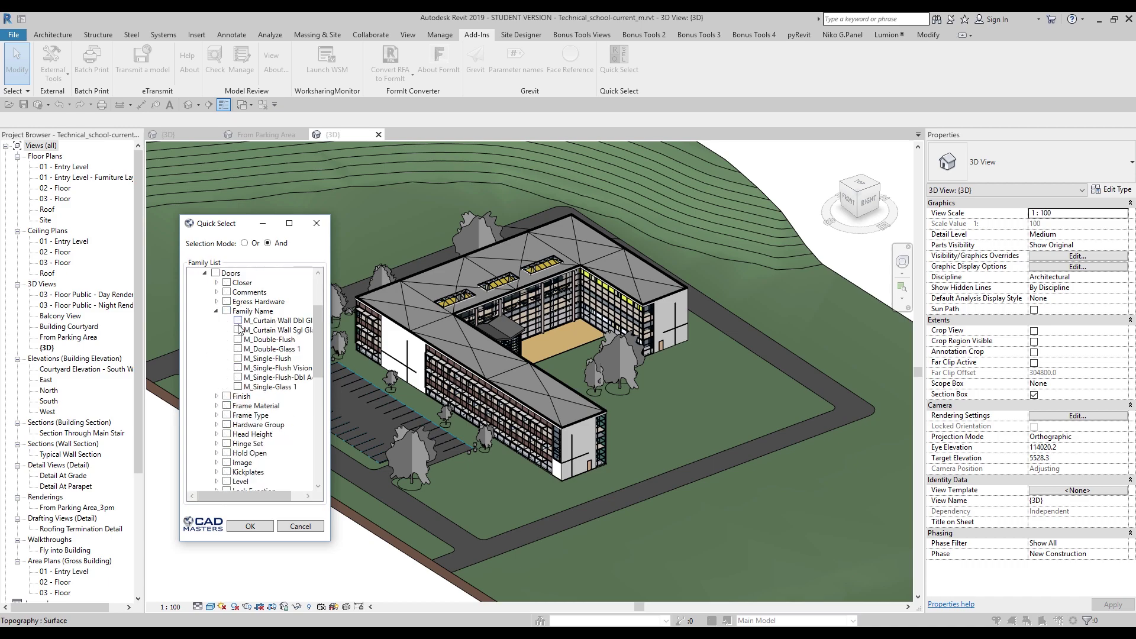
pyautogui.click(239, 359)
pyautogui.scroll(-3, 246, 354)
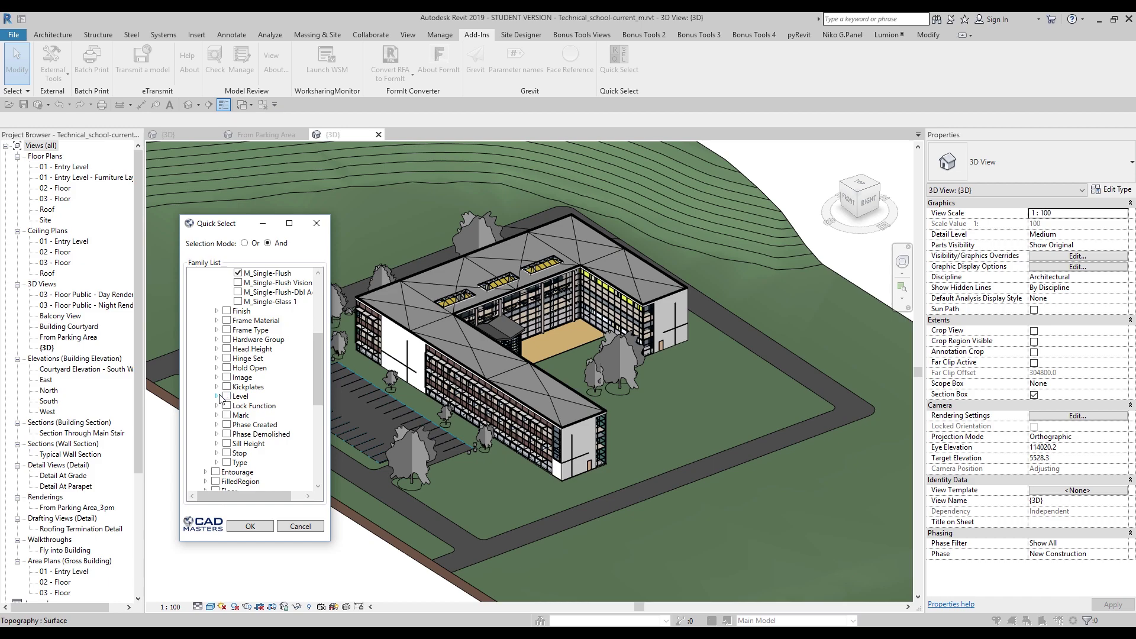
pyautogui.click(216, 397)
pyautogui.click(237, 415)
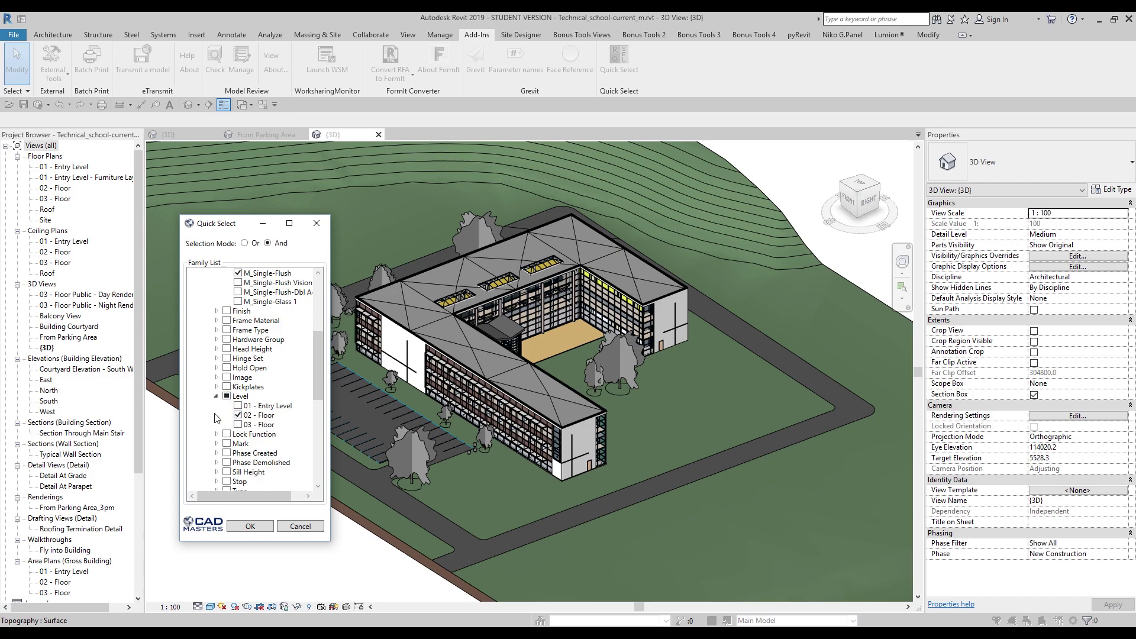
# Step: Add door type M_Single-Flush-0915 x 2134mm and confirm, selecting 23 doors
pyautogui.scroll(-1, 217, 418)
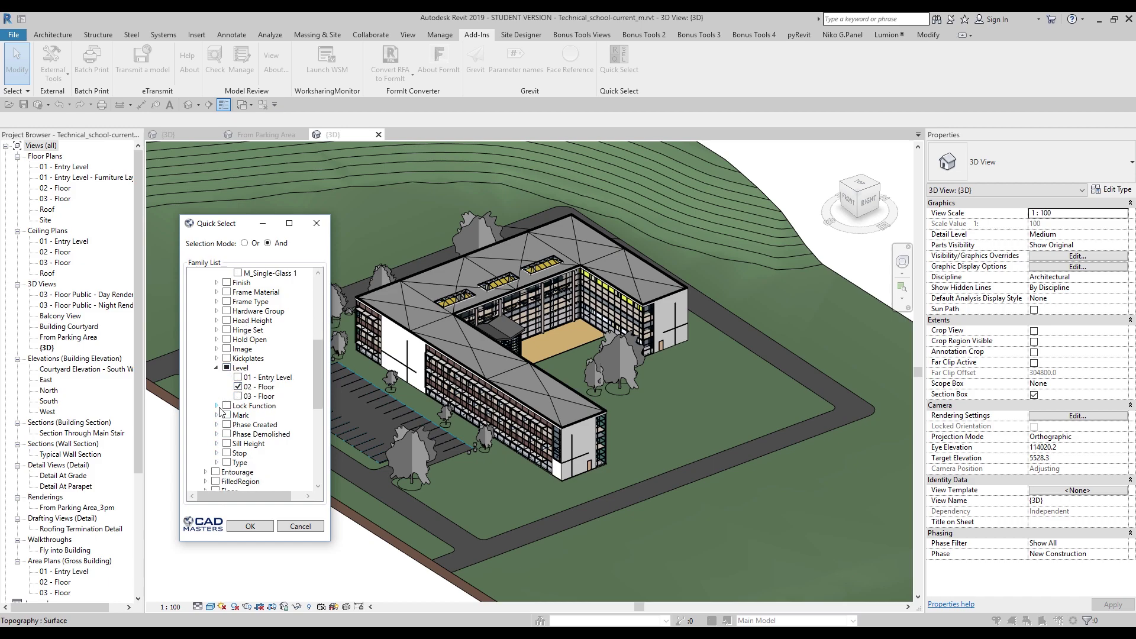
pyautogui.click(216, 464)
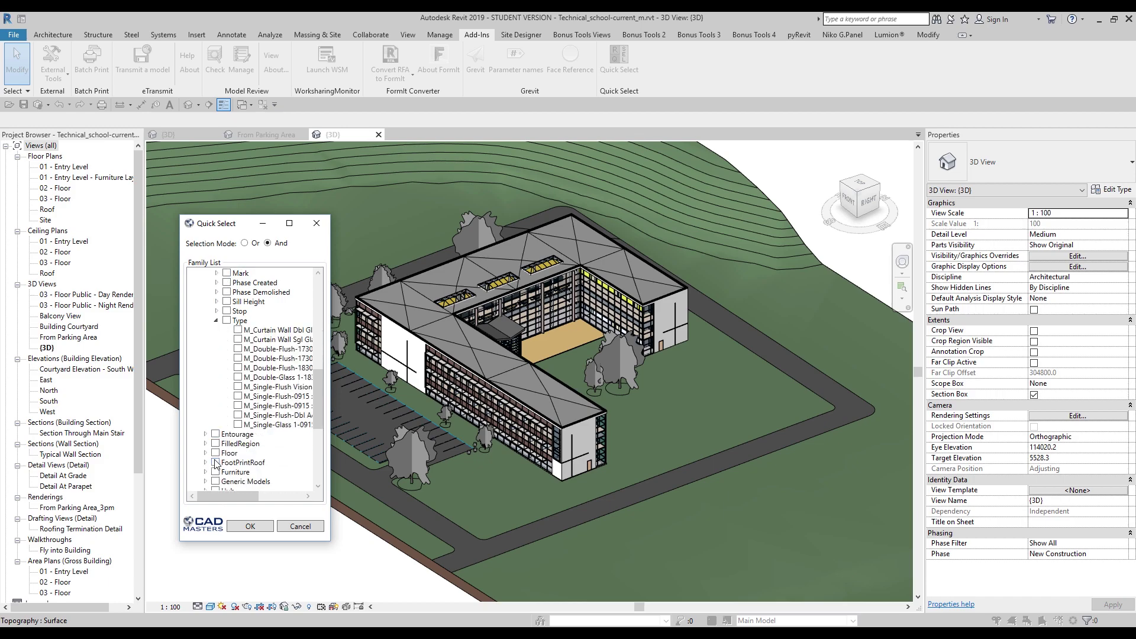
pyautogui.moveTo(226, 496); pyautogui.dragTo(250, 496)
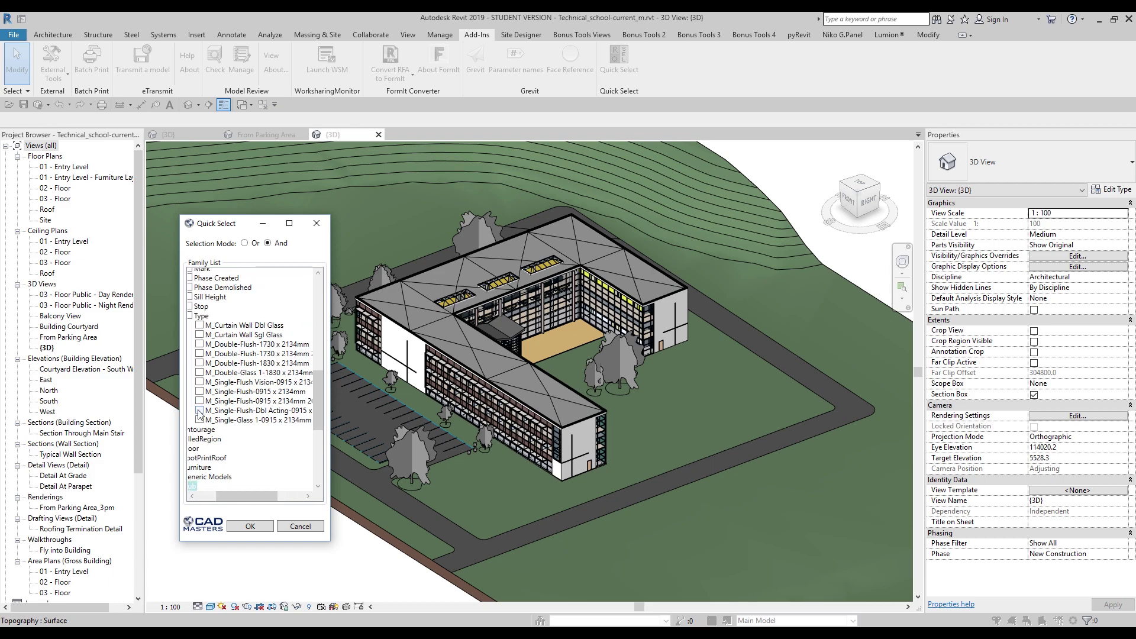
pyautogui.click(200, 391)
pyautogui.moveTo(245, 494); pyautogui.dragTo(226, 485)
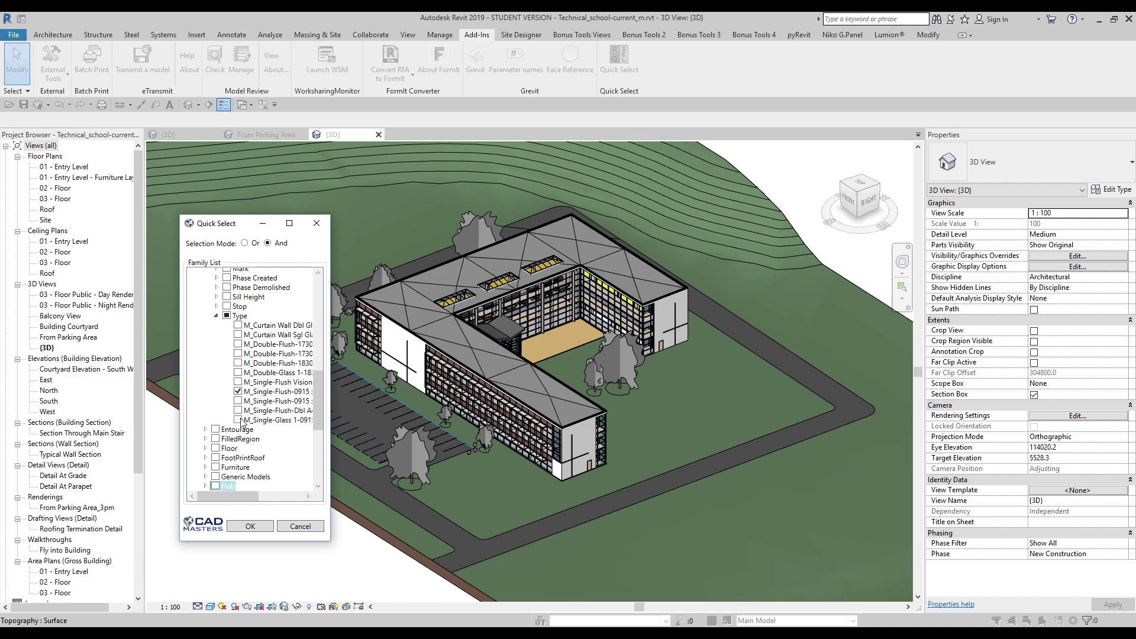
pyautogui.scroll(2, 241, 403)
pyautogui.scroll(8, 241, 403)
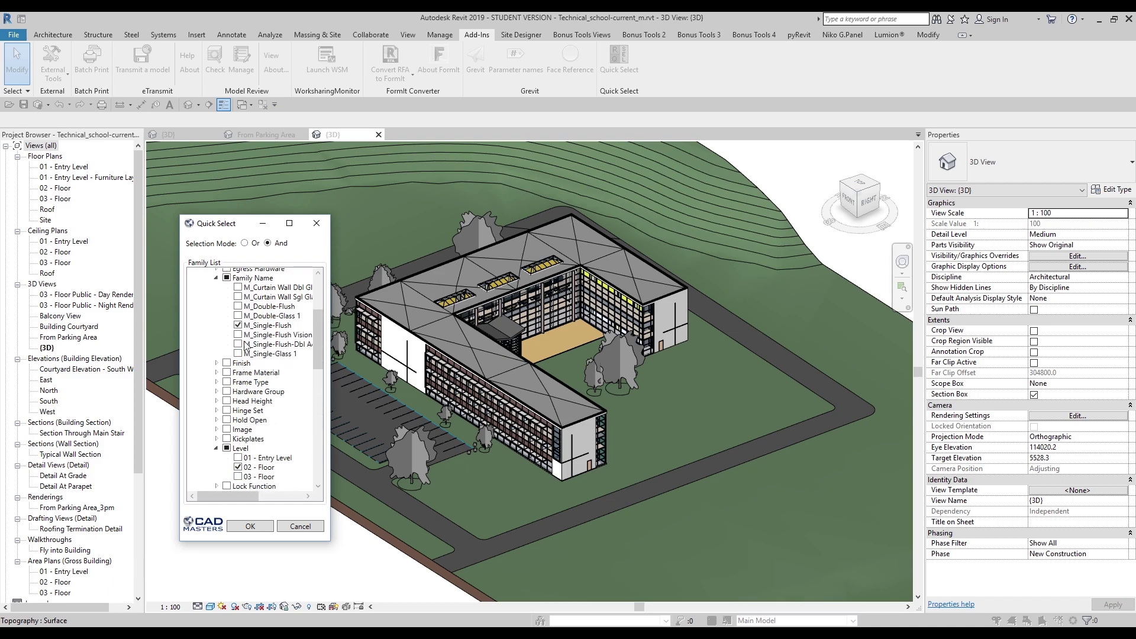
pyautogui.click(249, 526)
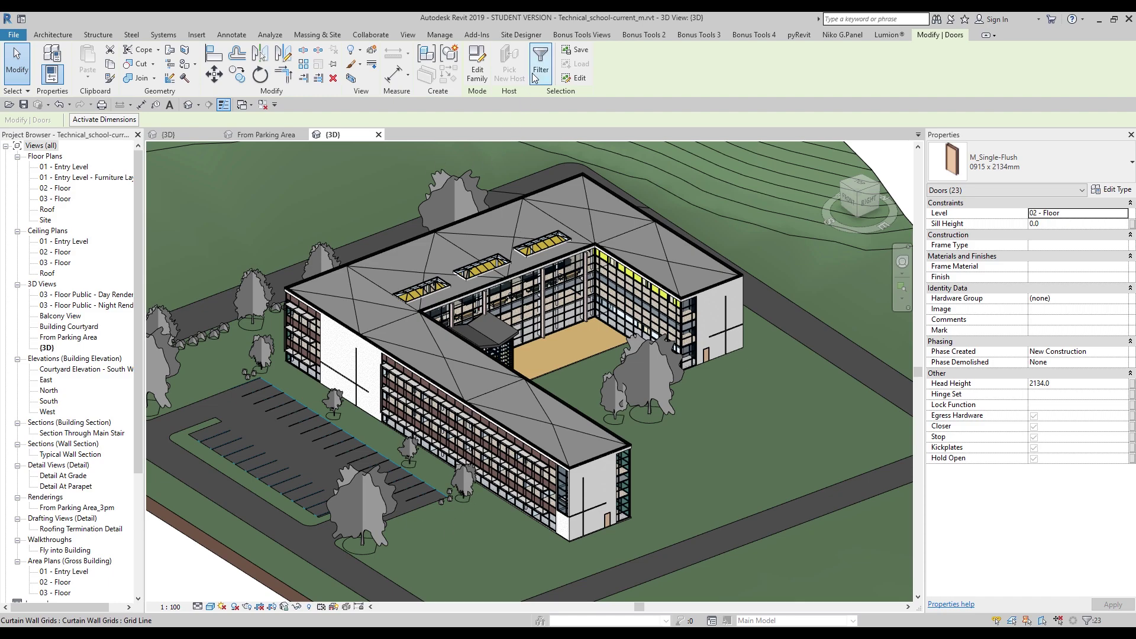
# Step: Browse the Site Designer tab, zoom and pan the view, and clear the door selection
pyautogui.click(521, 35)
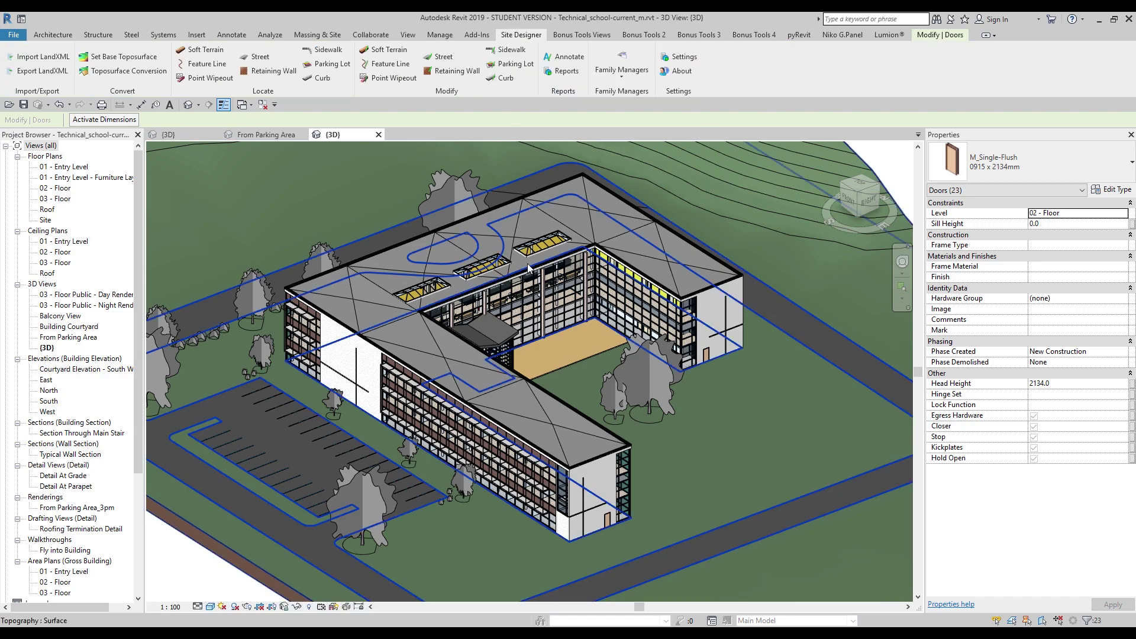
pyautogui.scroll(-2, 519, 268)
pyautogui.moveTo(519, 268); pyautogui.dragTo(560, 286, button='middle')
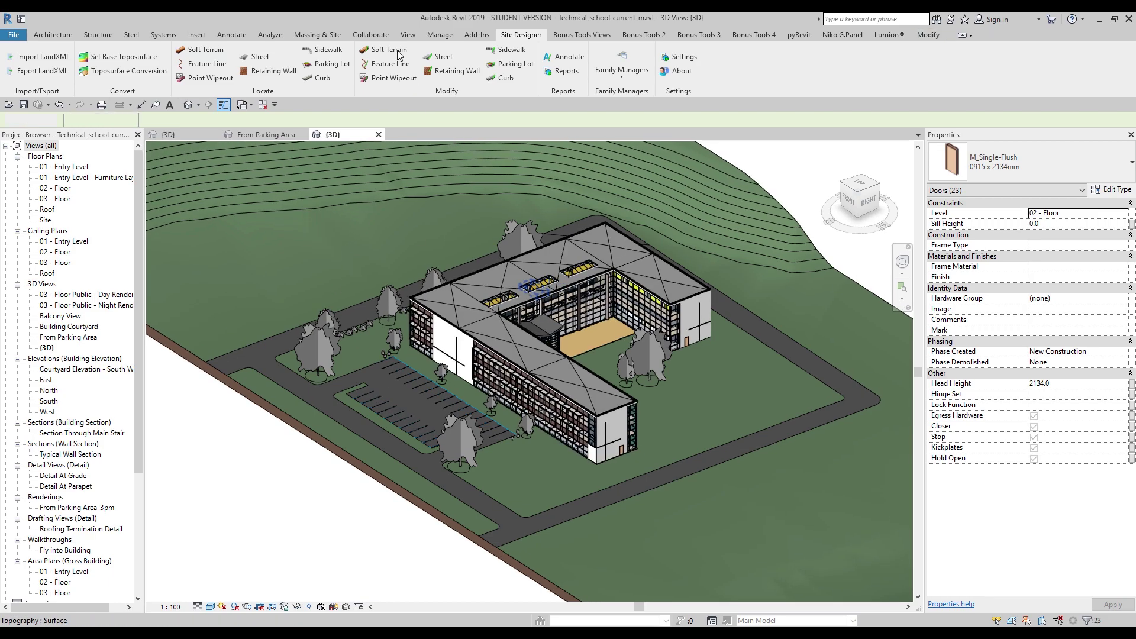
pyautogui.press('Escape')
# Step: Browse the Manage and Massing & Site tabs, then start Quick Select from Add-Ins
pyautogui.click(441, 35)
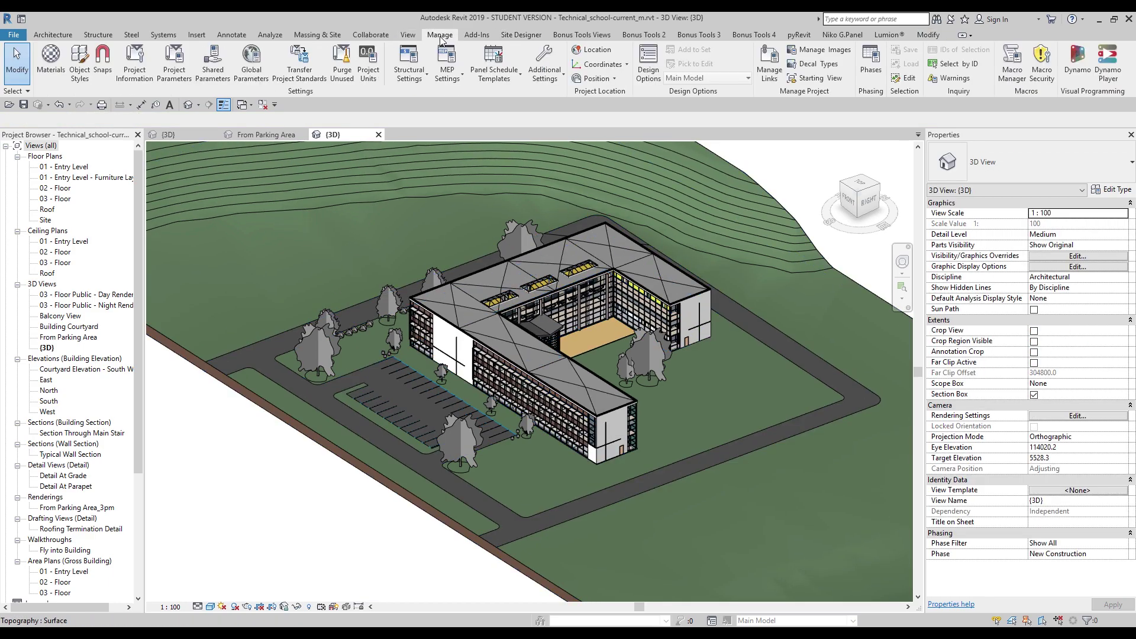
pyautogui.click(315, 35)
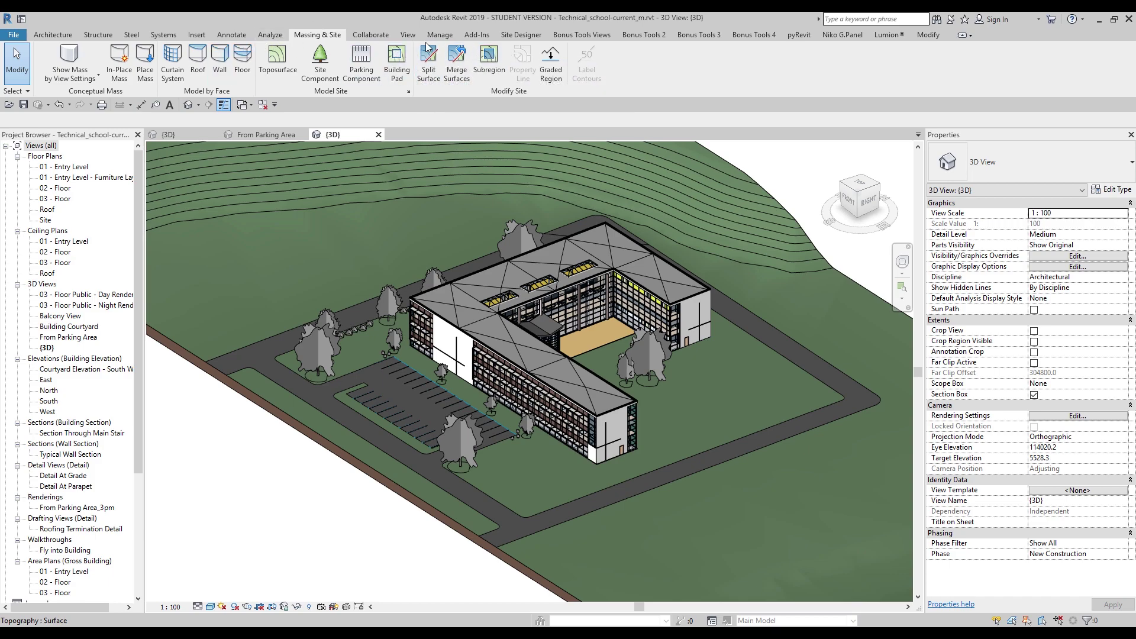
pyautogui.click(476, 34)
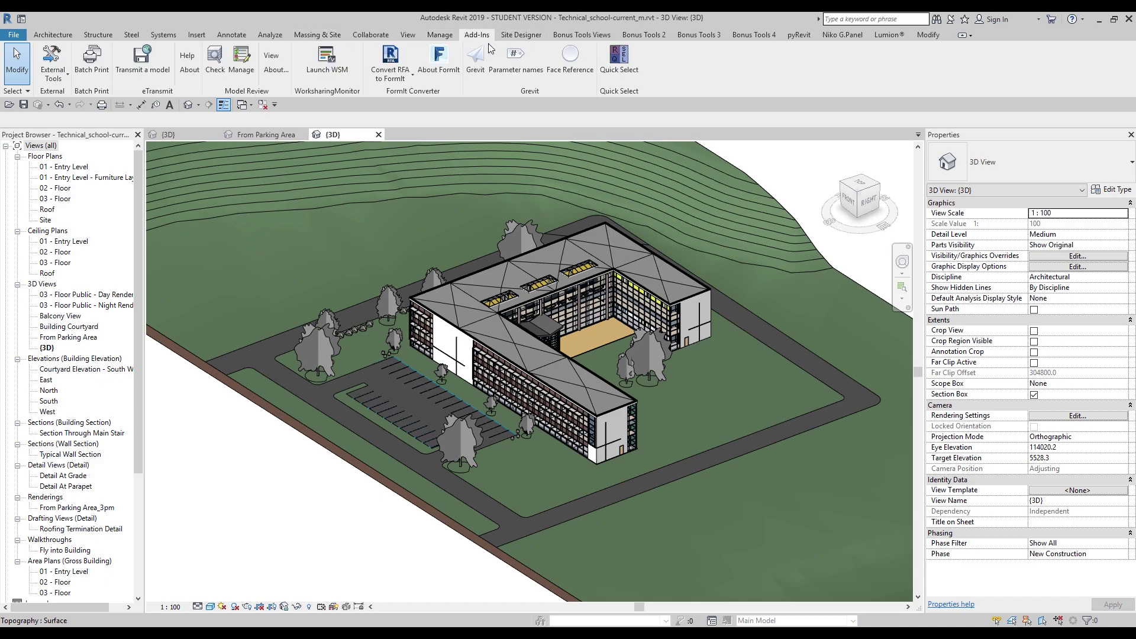
pyautogui.click(631, 65)
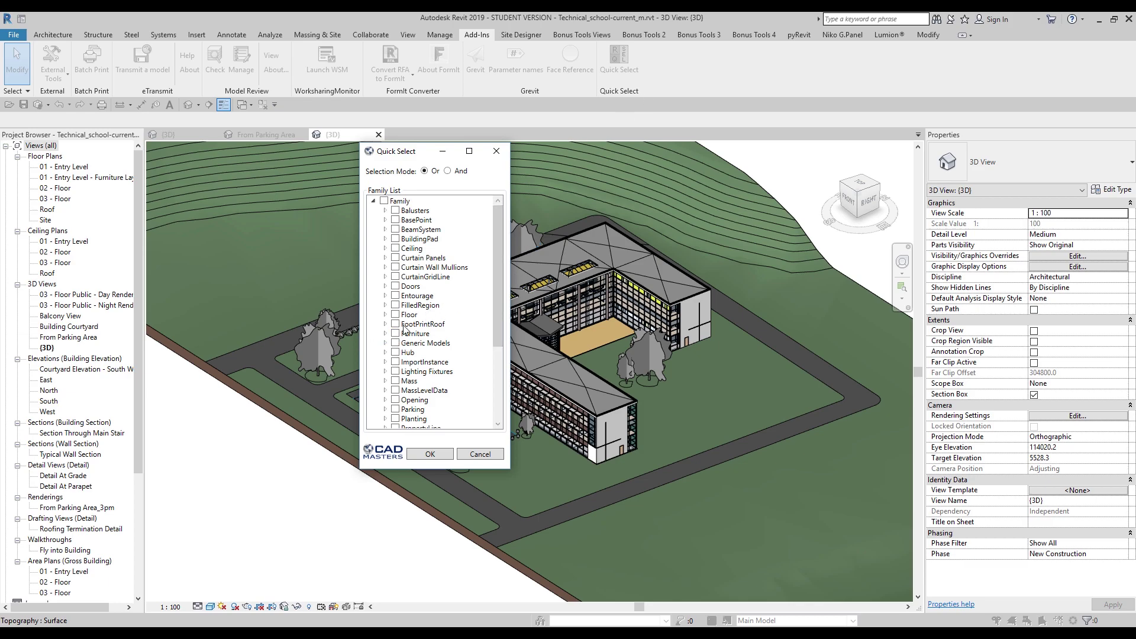
# Step: Expand Doors in the Quick Select Family List and scroll through its parameters
pyautogui.click(386, 286)
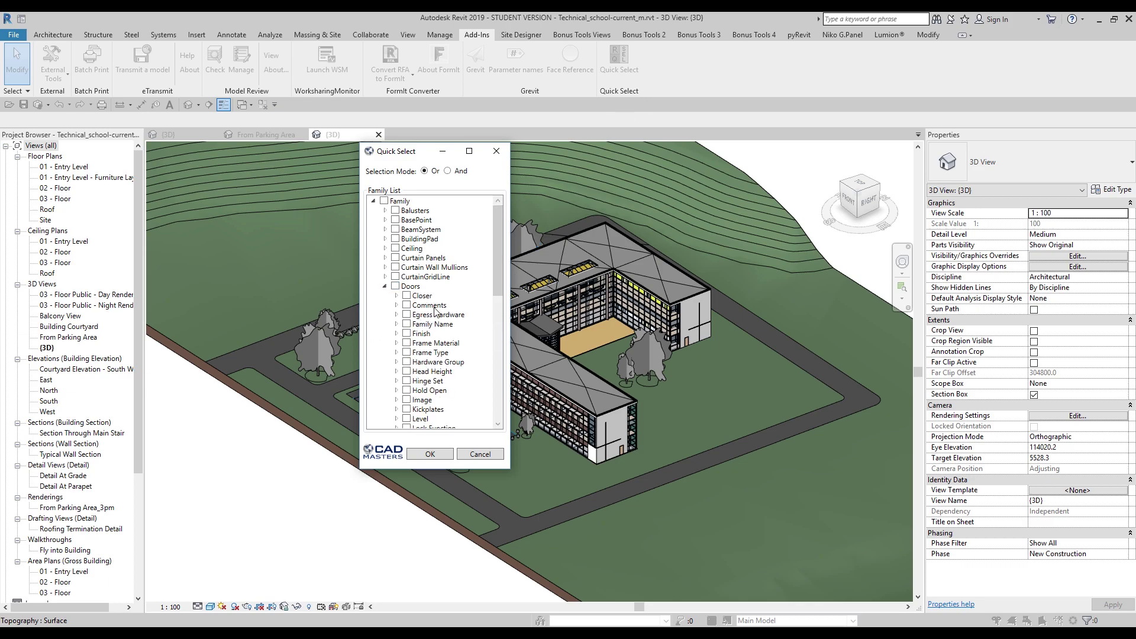
pyautogui.scroll(-1, 445, 316)
pyautogui.scroll(-1, 445, 315)
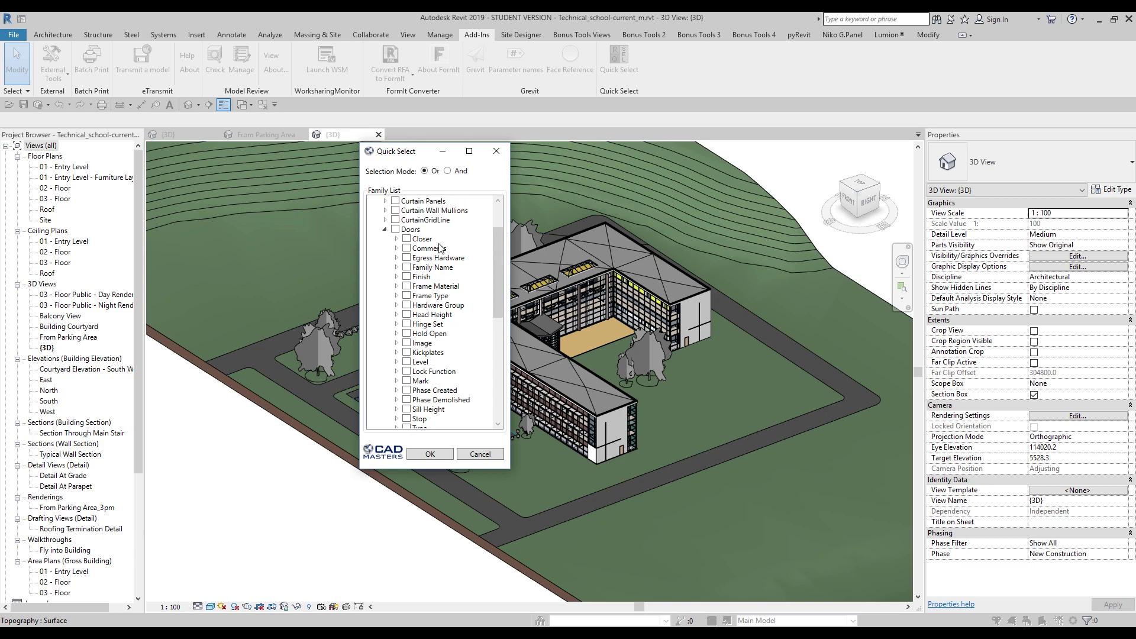
# Step: Close Quick Select without selecting anything and bring the building's end wall into view
pyautogui.press('Escape')
pyautogui.scroll(-2, 424, 307)
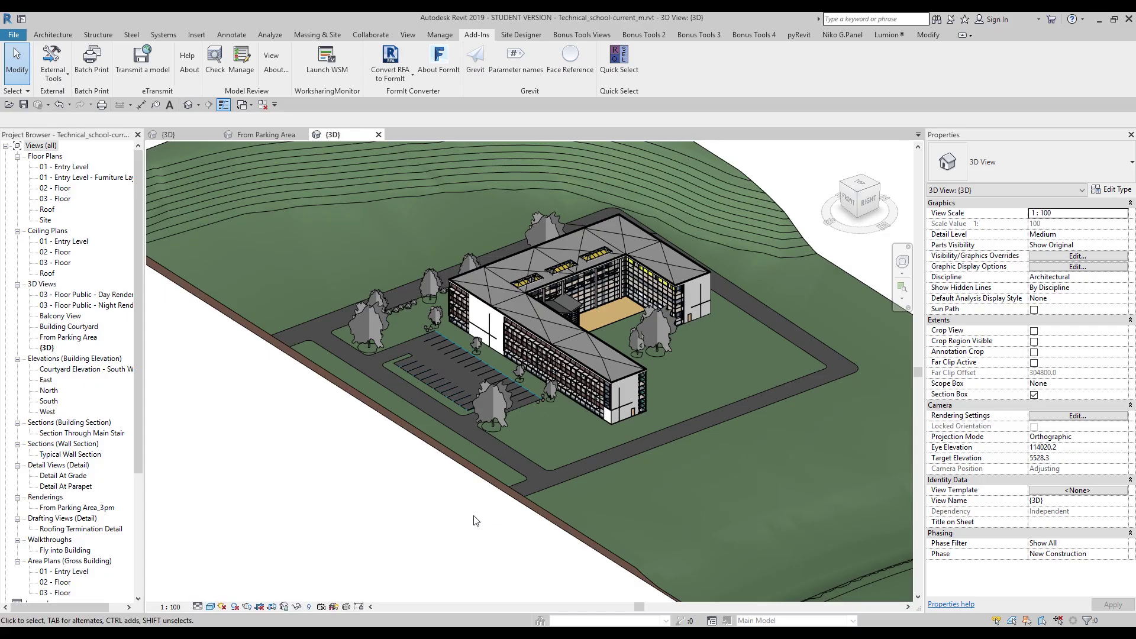
pyautogui.keyDown('shift'); pyautogui.moveTo(425, 307); pyautogui.dragTo(509, 355, button='middle'); pyautogui.keyUp('shift')
pyautogui.scroll(4, 594, 408)
pyautogui.scroll(4, 594, 408)
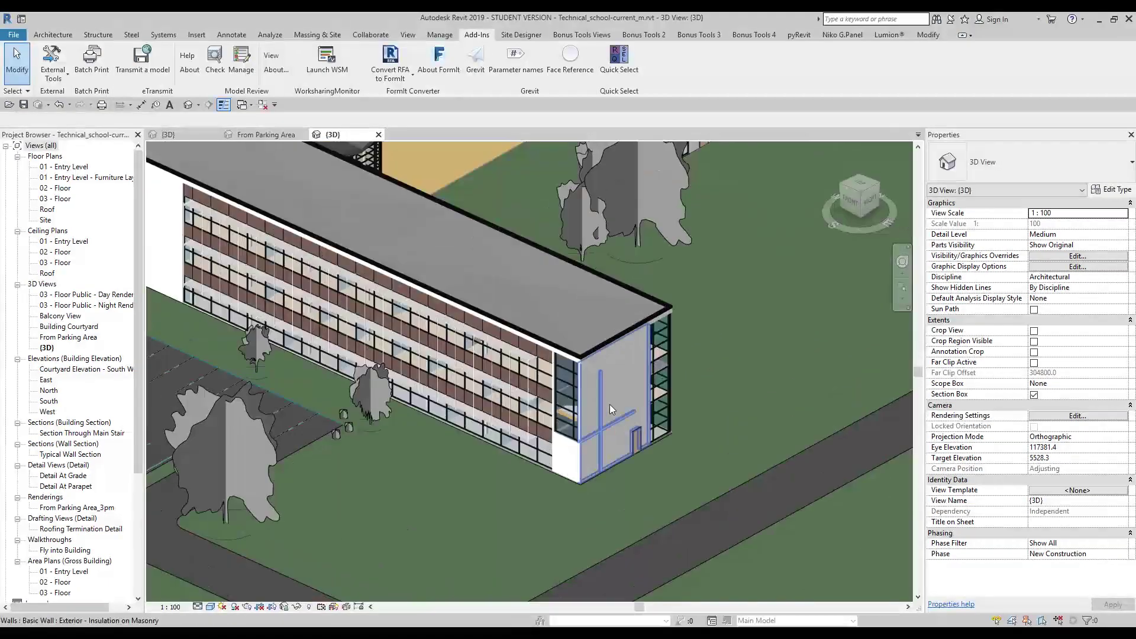
# Step: Enter 'no' as the Comments value of the stair-core end wall, then deselect it
pyautogui.click(610, 425)
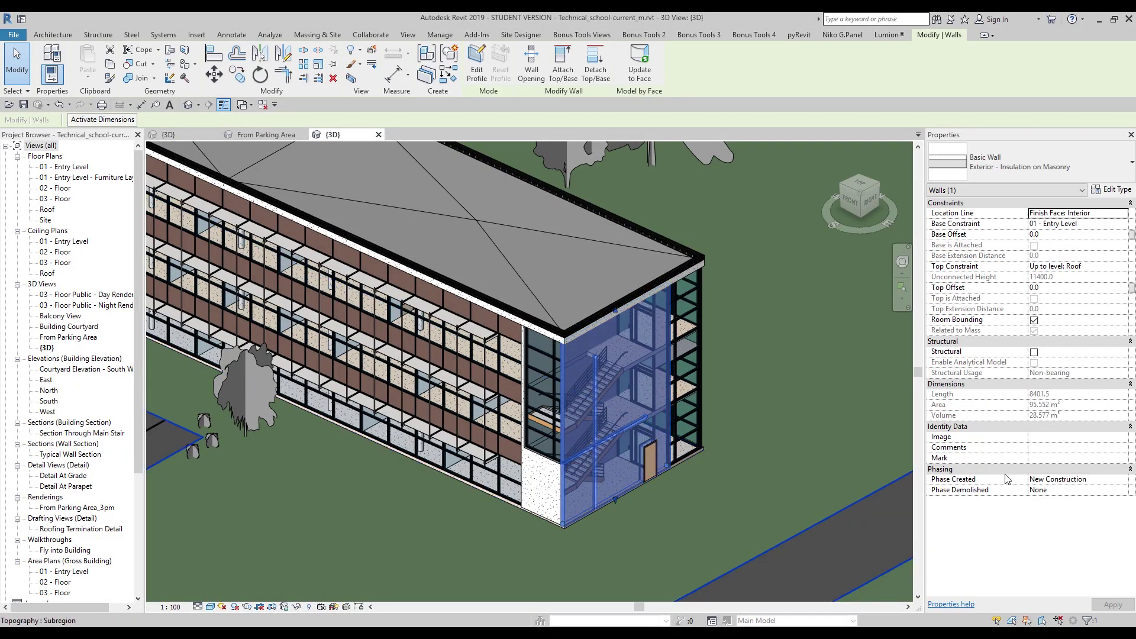
pyautogui.click(1060, 450)
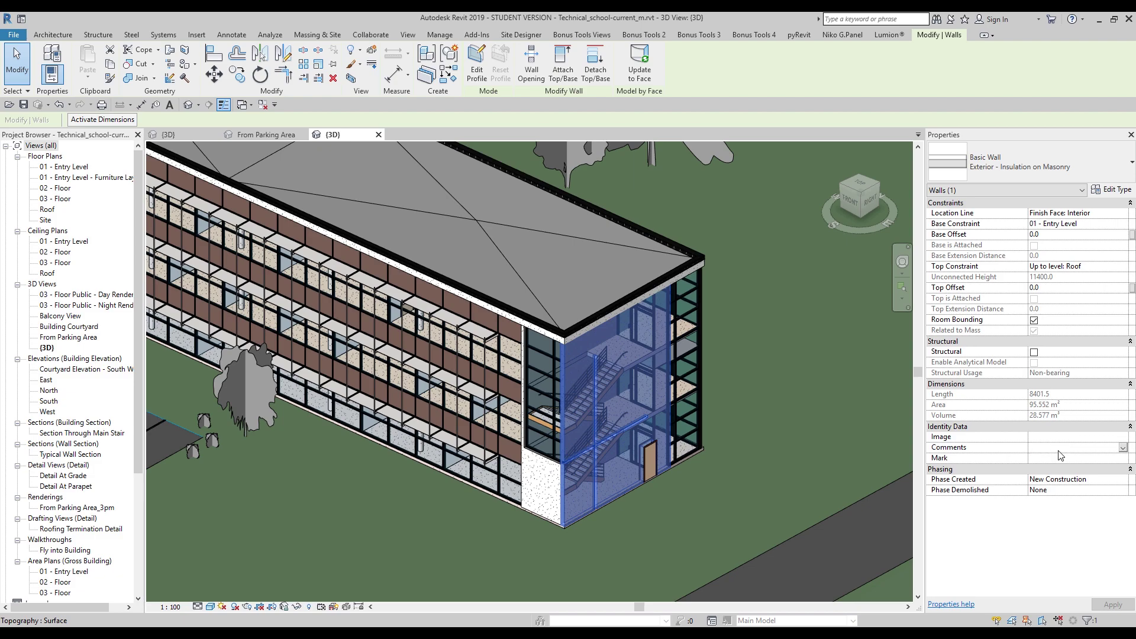
pyautogui.write('no')
pyautogui.scroll(-3, 761, 418)
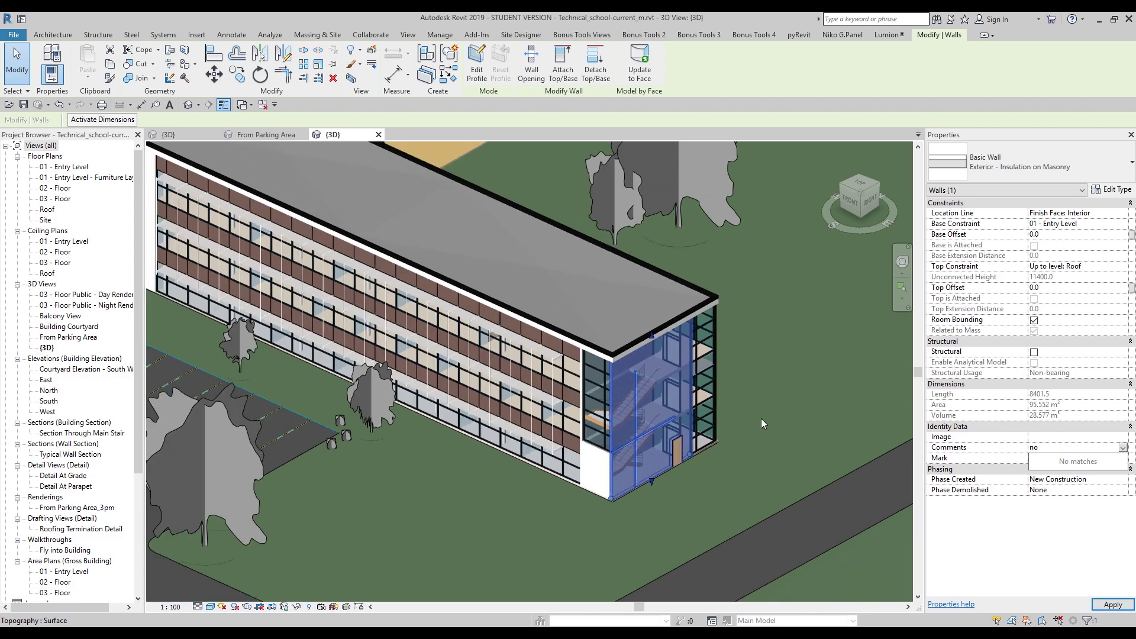
pyautogui.keyDown('shift'); pyautogui.moveTo(762, 418); pyautogui.dragTo(580, 445, button='middle'); pyautogui.keyUp('shift')
pyautogui.scroll(3, 772, 392)
pyautogui.click(772, 392)
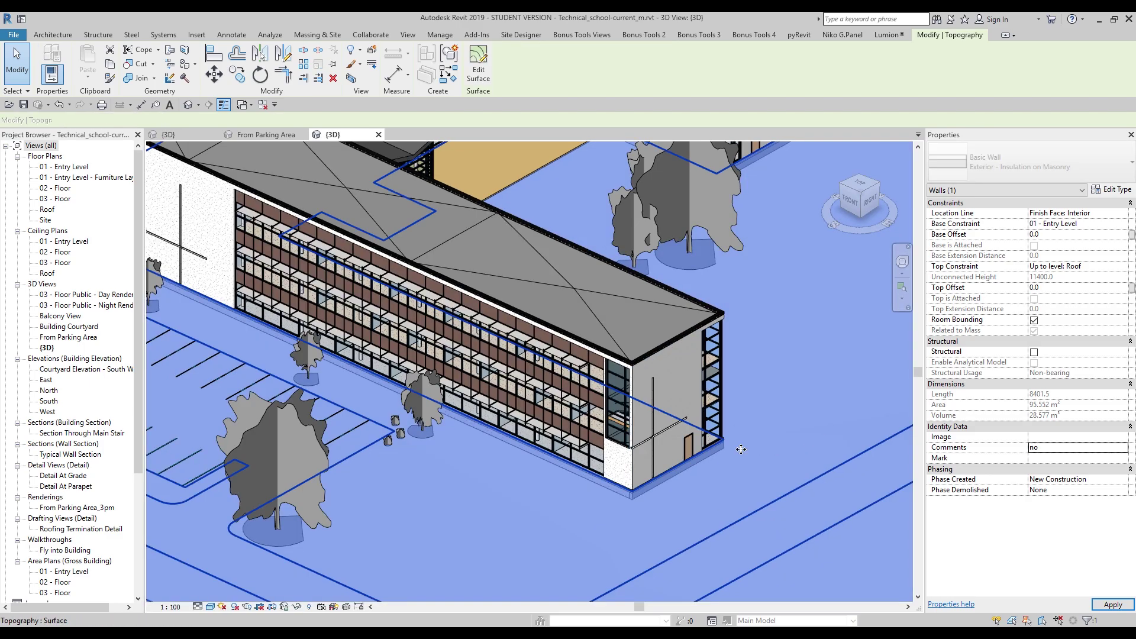
pyautogui.press('Escape')
pyautogui.click(619, 60)
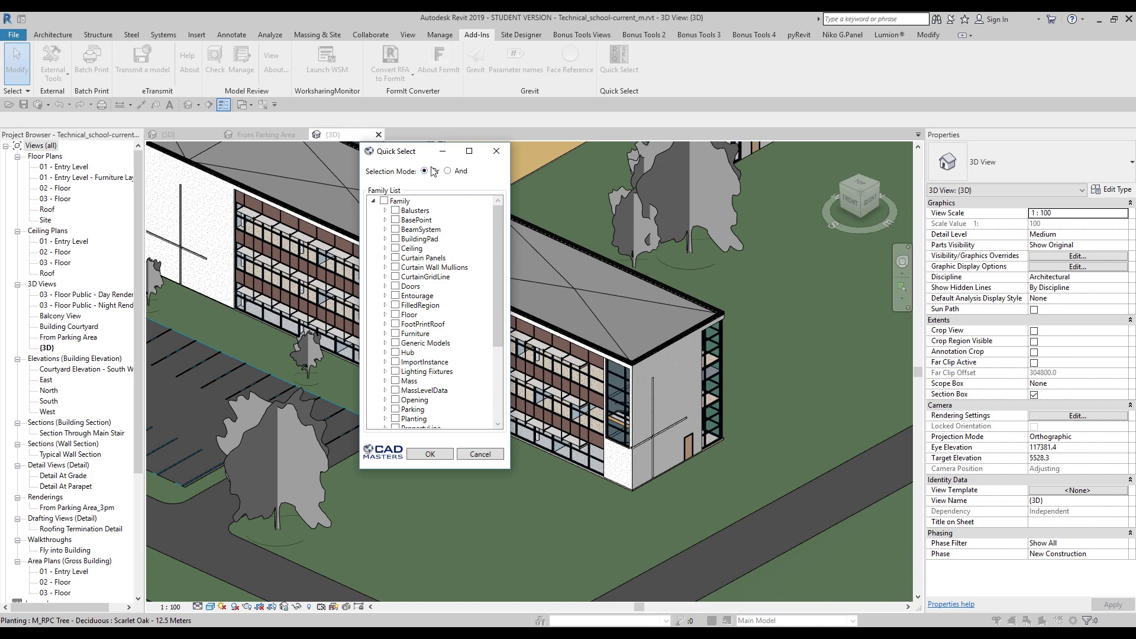
pyautogui.moveTo(497, 228); pyautogui.dragTo(501, 397)
pyautogui.click(386, 405)
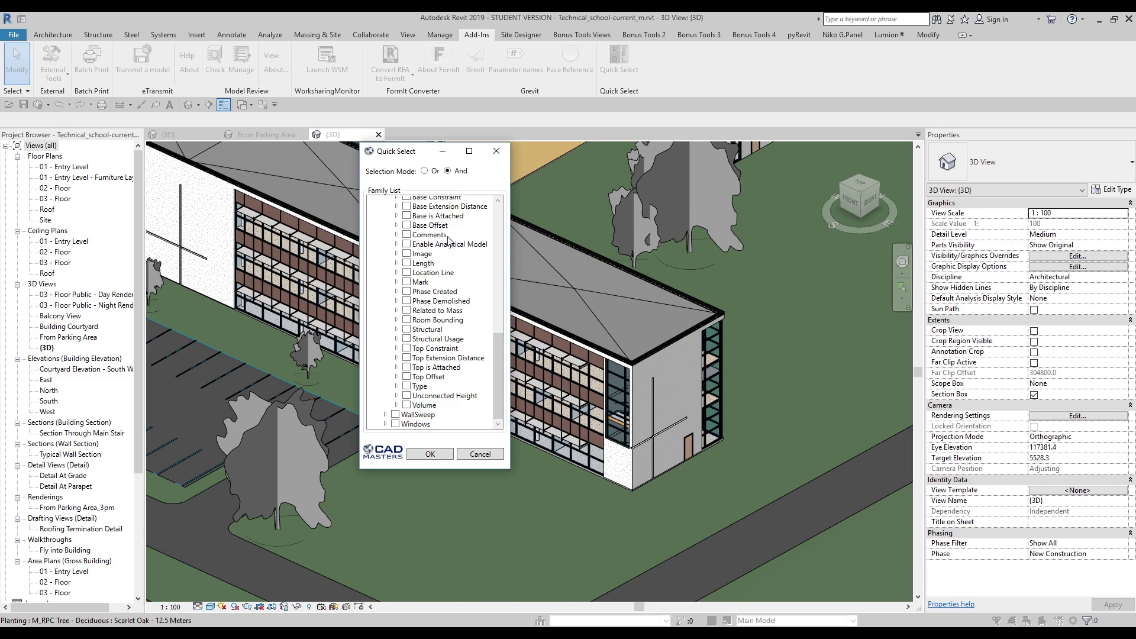
pyautogui.click(396, 236)
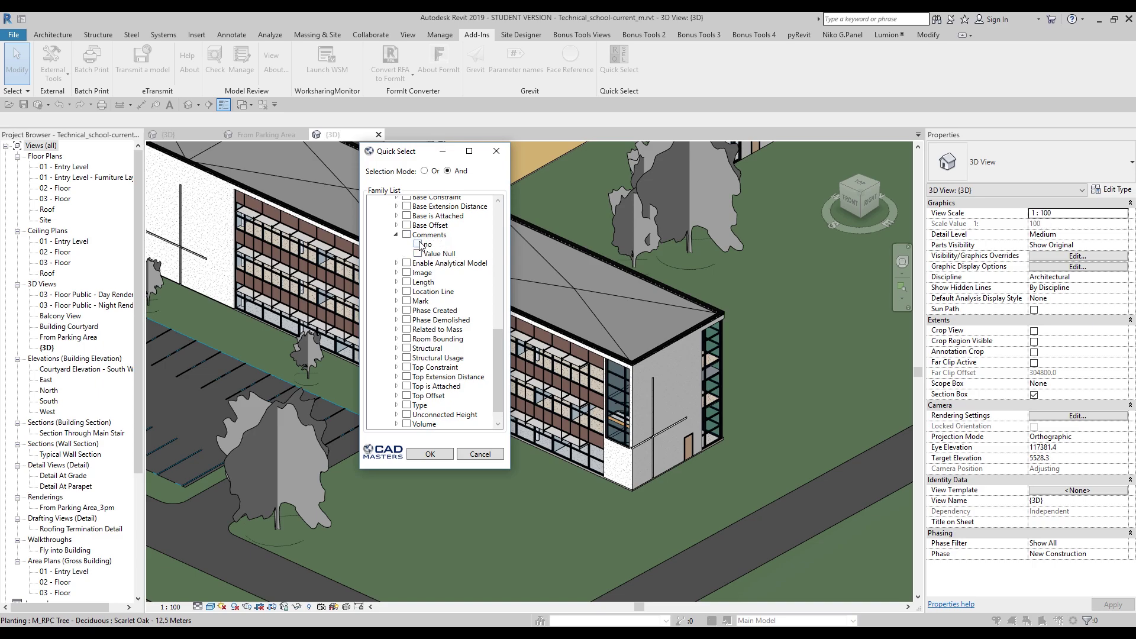
pyautogui.click(418, 245)
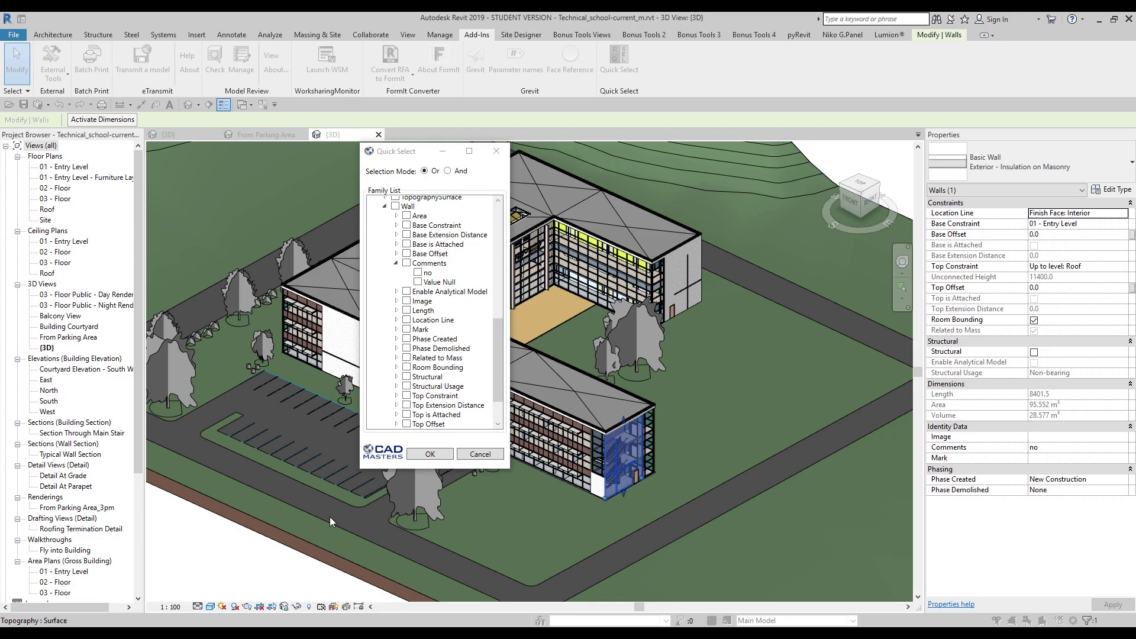
pyautogui.click(488, 457)
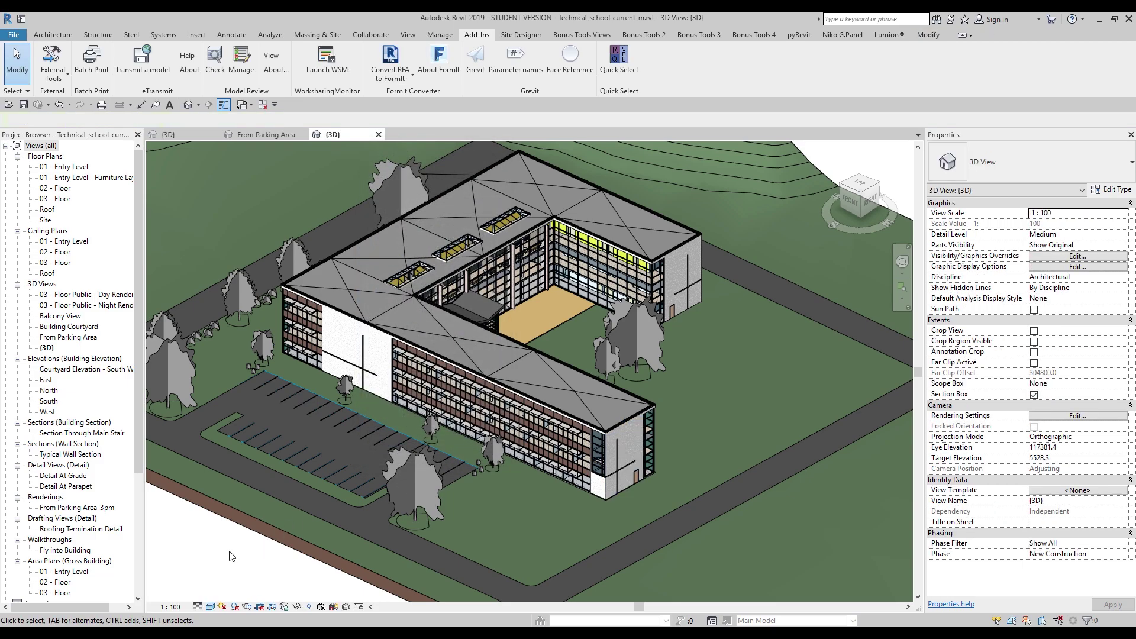
# Step: Add a project parameter named 'test' assigned to the Walls category in Project Parameters
pyautogui.click(440, 36)
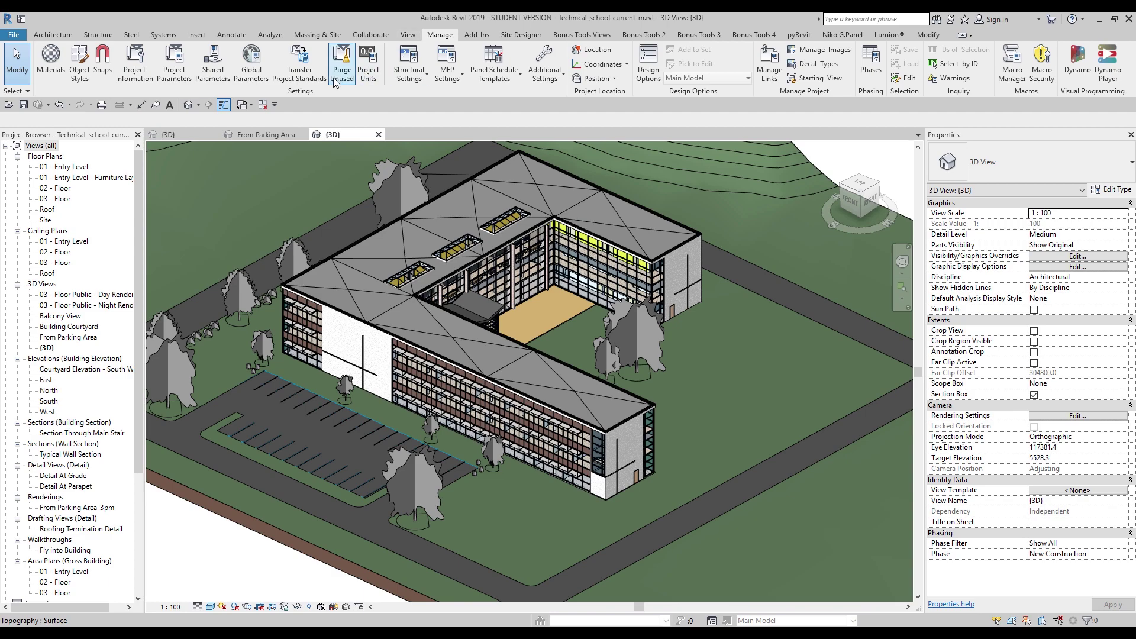
pyautogui.click(183, 80)
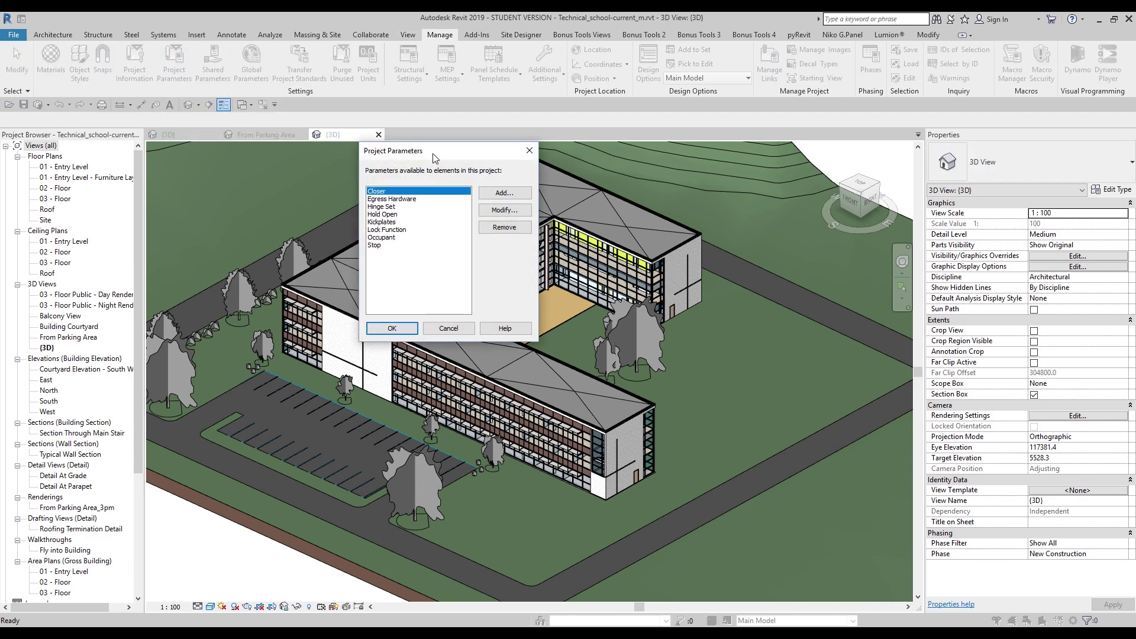
pyautogui.moveTo(433, 154); pyautogui.dragTo(505, 180)
pyautogui.click(577, 217)
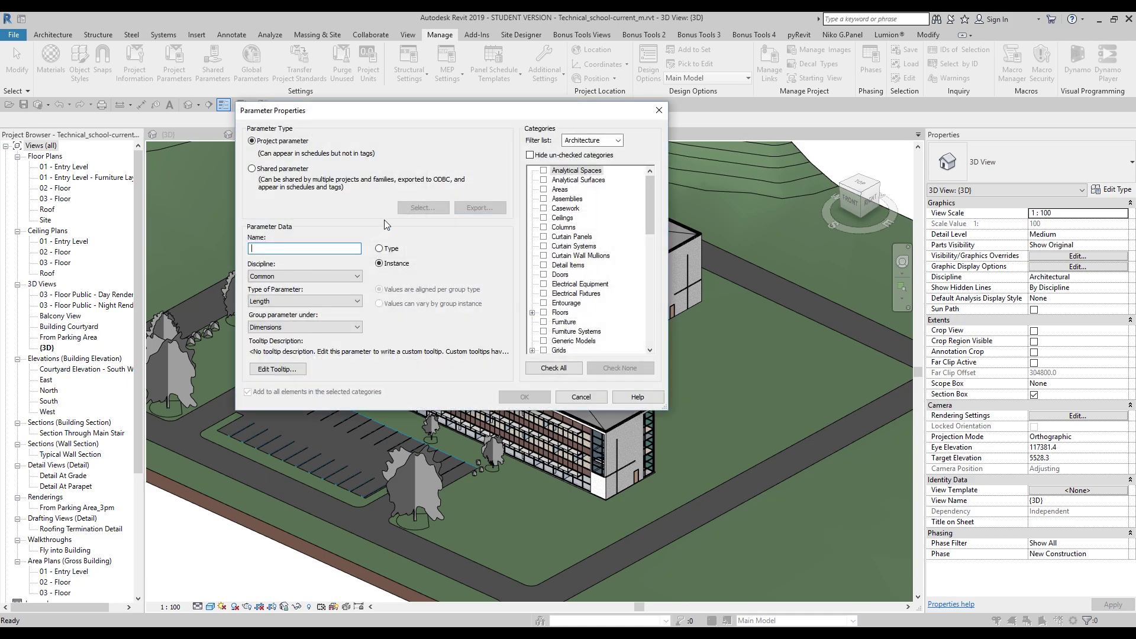
pyautogui.write('test')
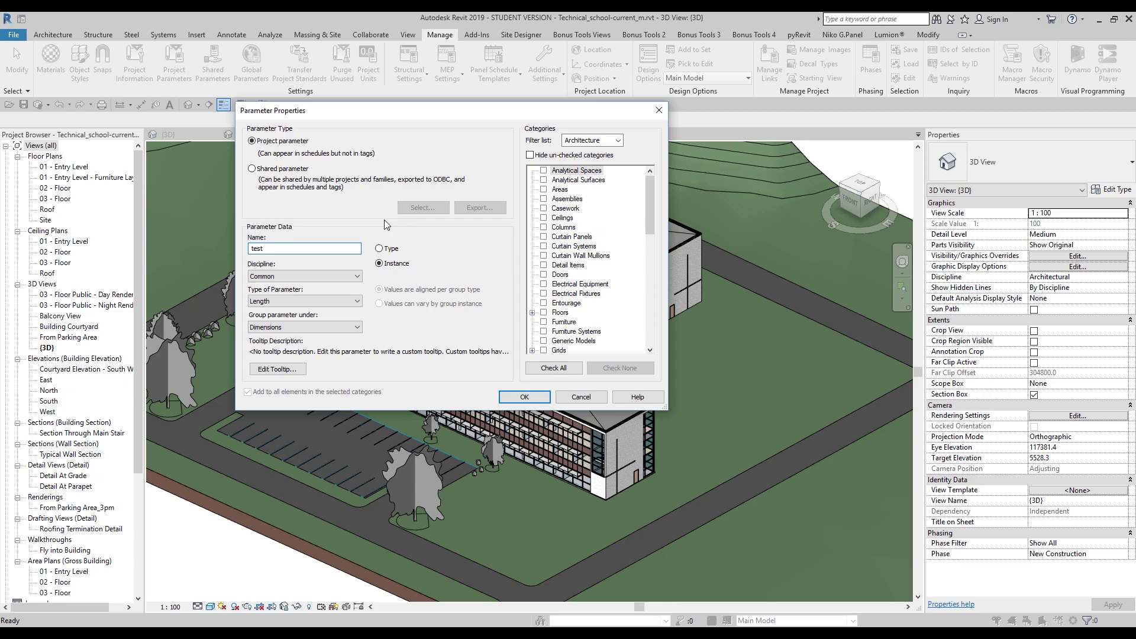
pyautogui.click(275, 171)
pyautogui.click(274, 142)
pyautogui.moveTo(645, 205); pyautogui.dragTo(651, 316)
pyautogui.click(544, 332)
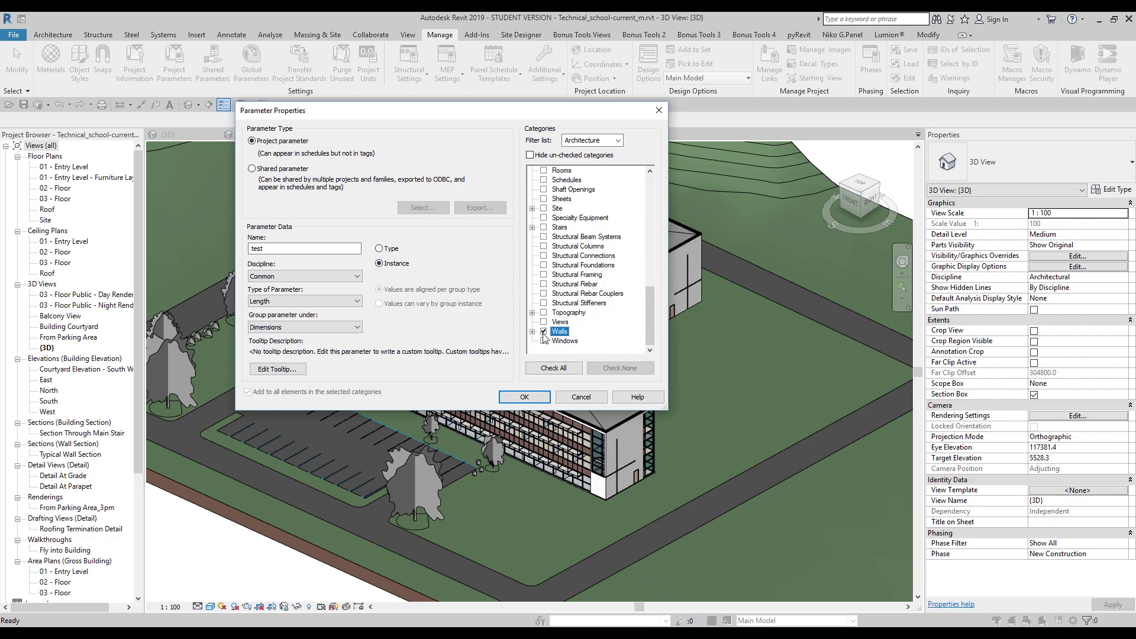
pyautogui.click(524, 397)
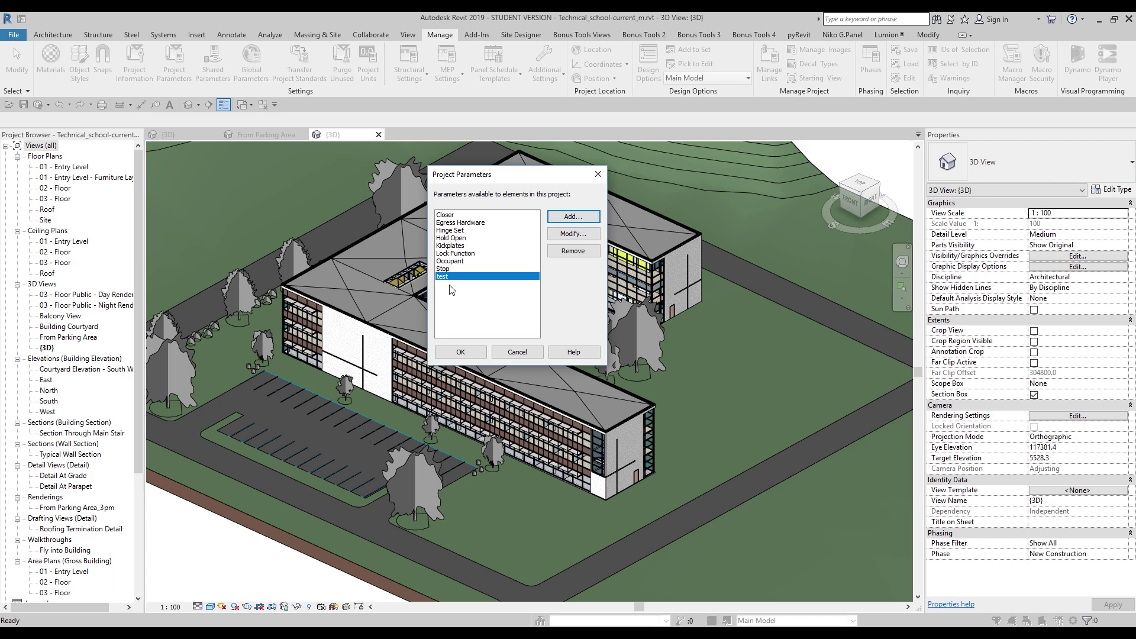
# Step: Accept the Project Parameters list, then check the end wall's Properties for the empty 'test' field
pyautogui.click(461, 352)
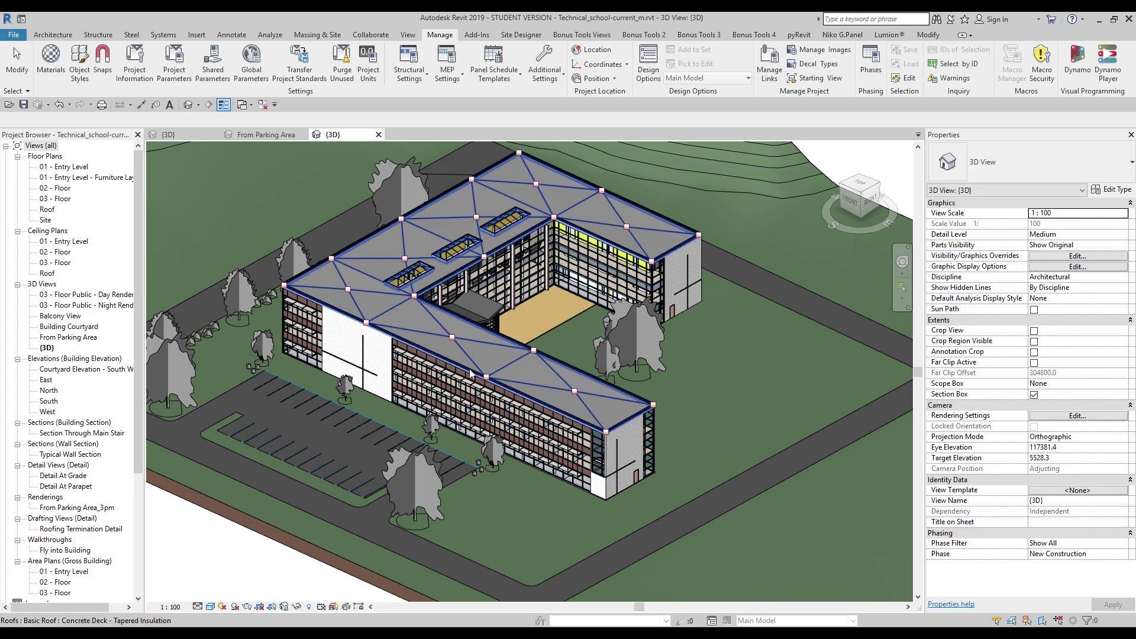
pyautogui.click(632, 455)
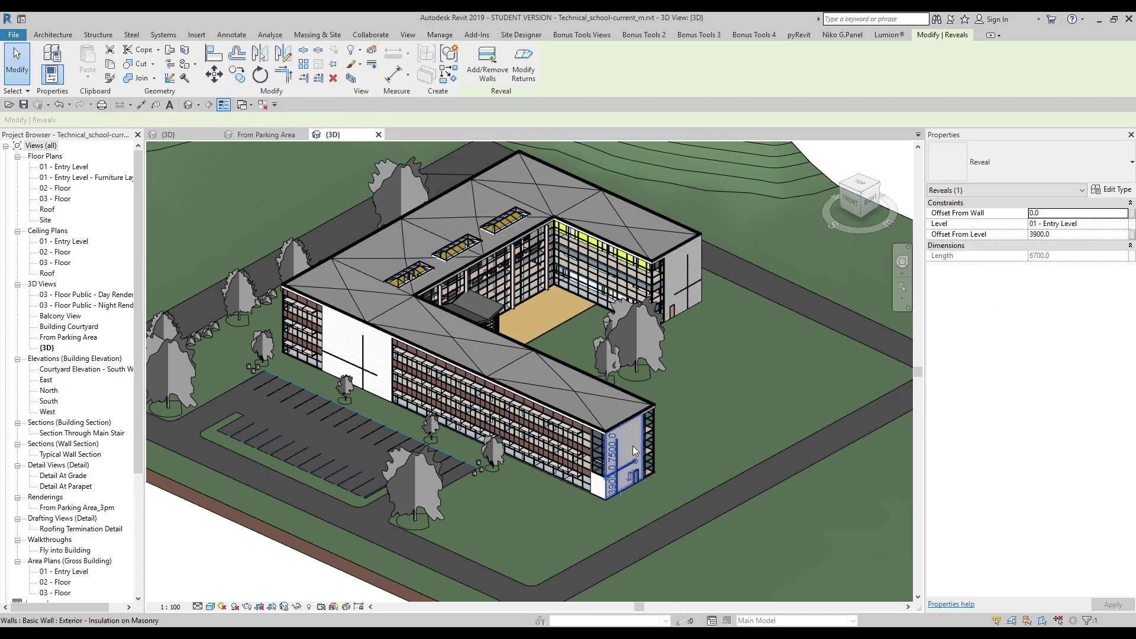
pyautogui.click(634, 451)
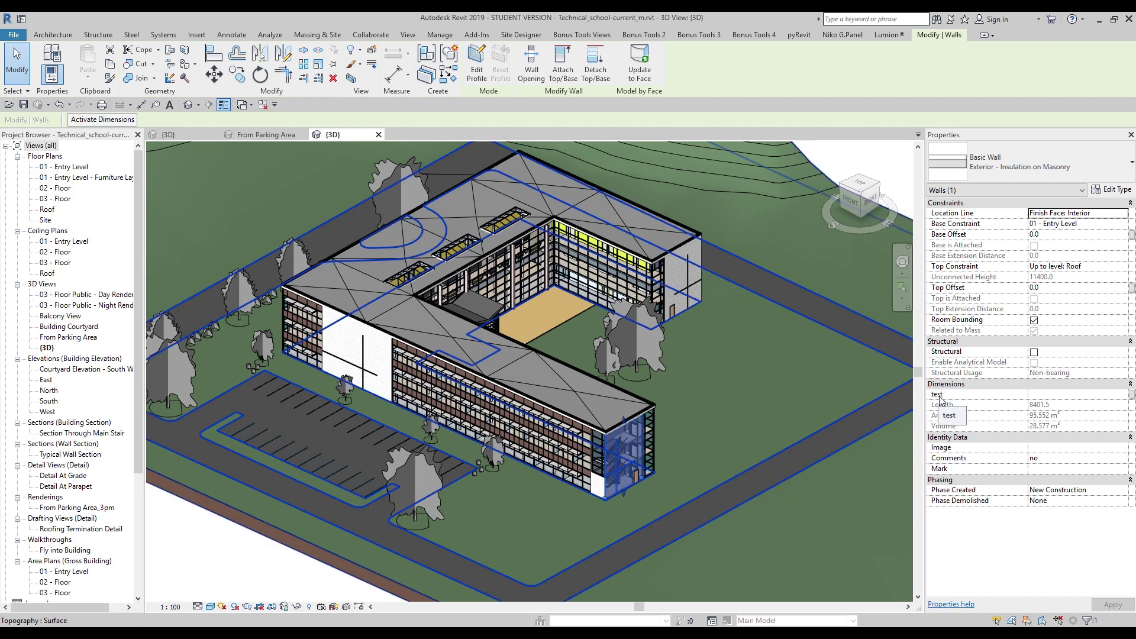
pyautogui.press('Escape')
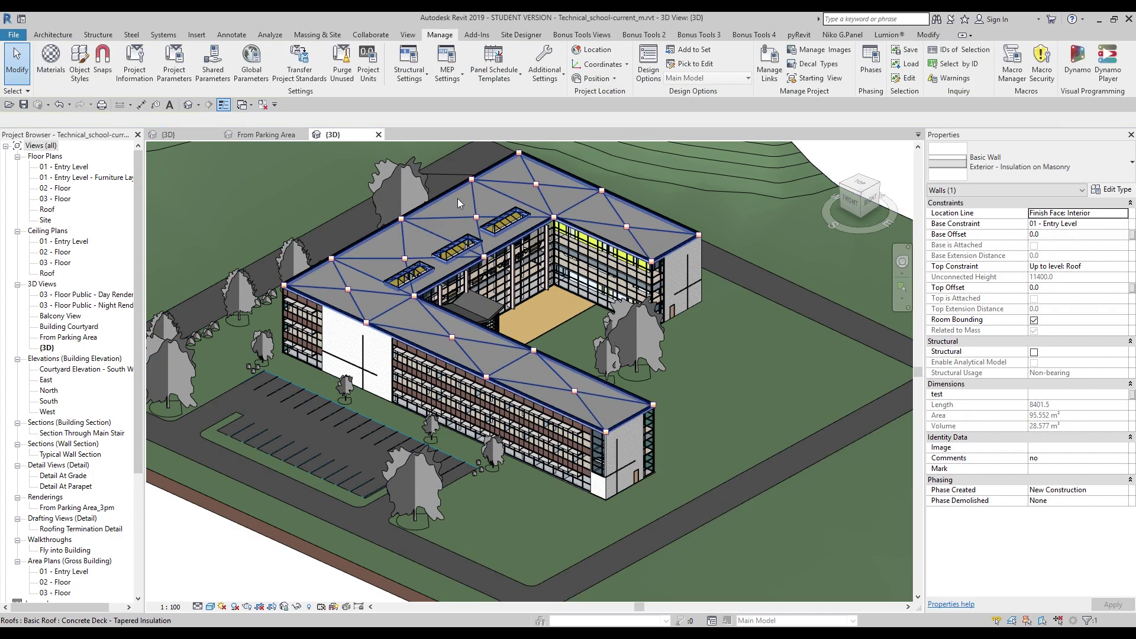
# Step: Open Quick Select from Add-Ins and expand Wall > test to reveal its value 0
pyautogui.click(474, 37)
pyautogui.click(619, 64)
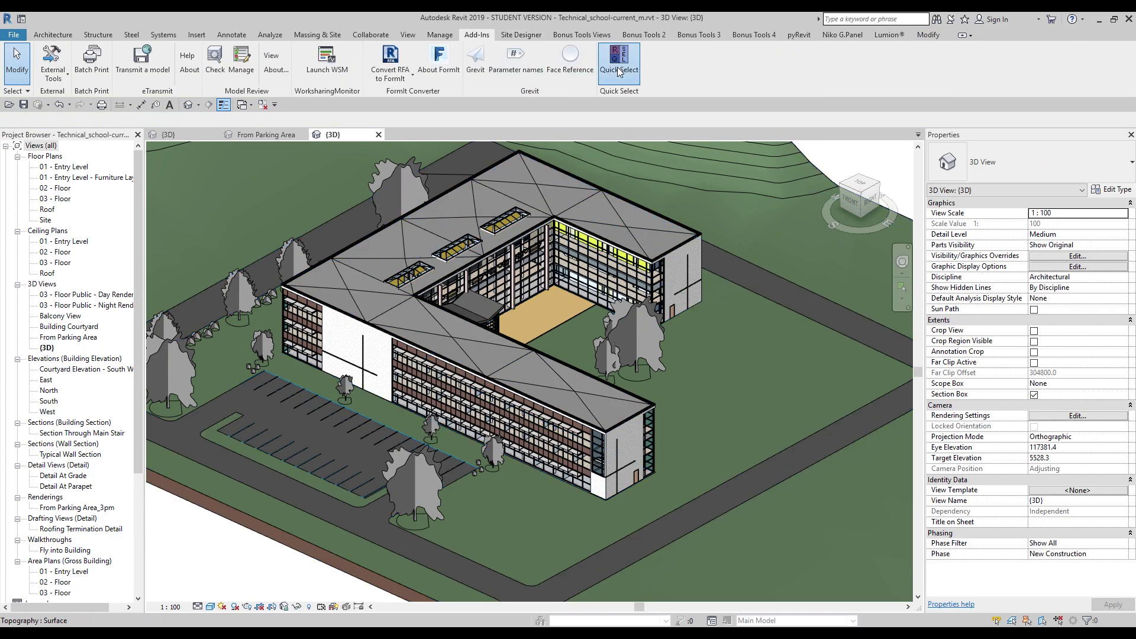
pyautogui.scroll(-5, 449, 266)
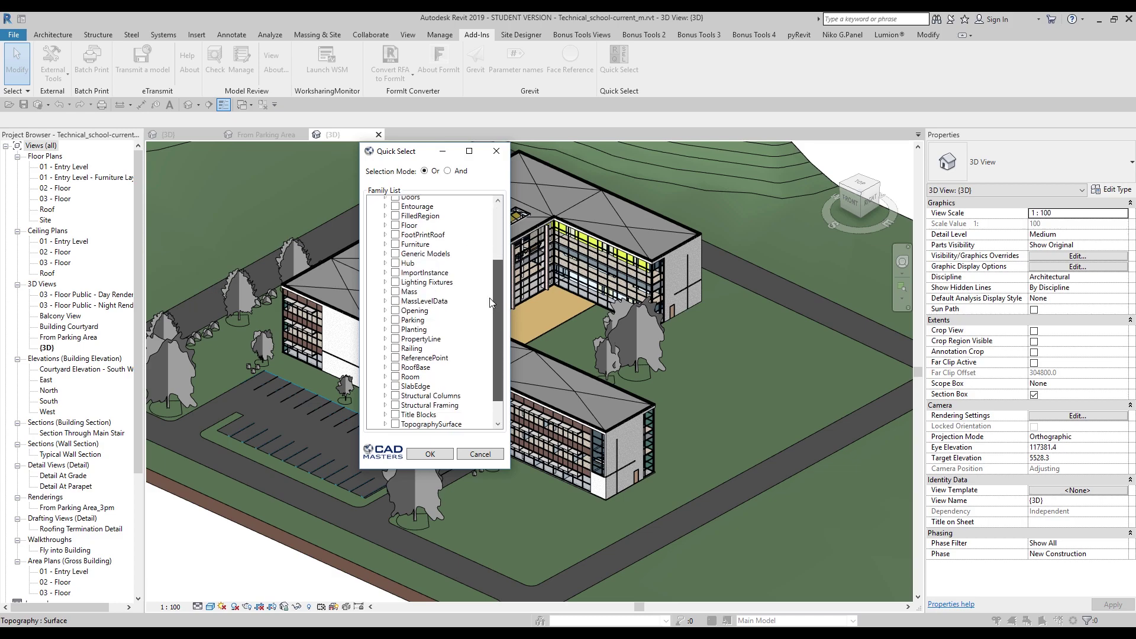
pyautogui.click(386, 406)
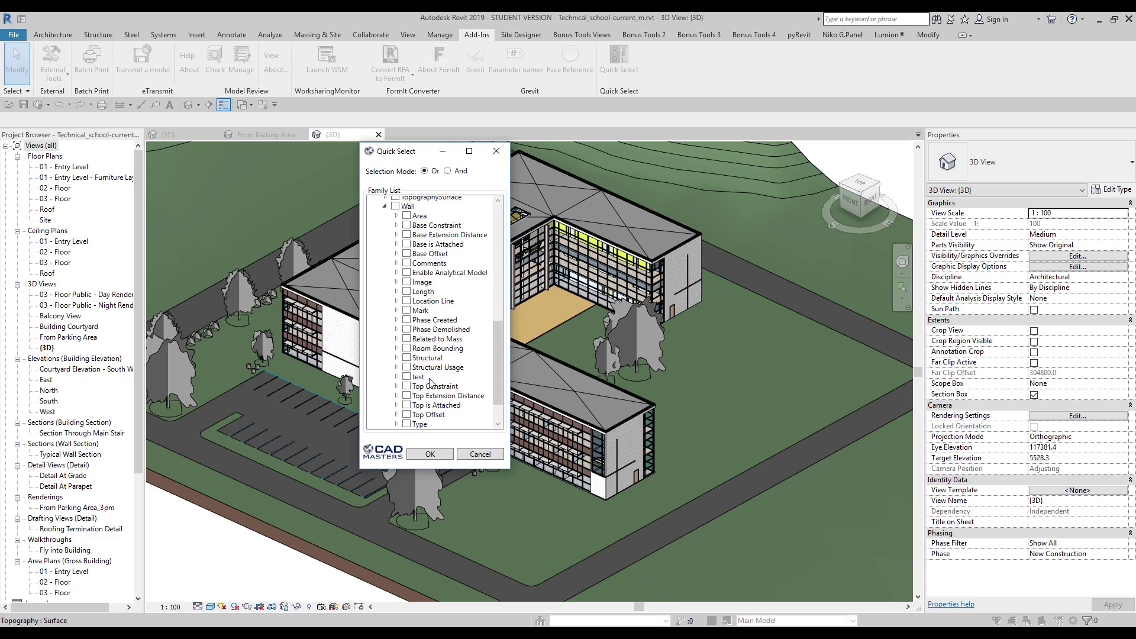
pyautogui.click(396, 377)
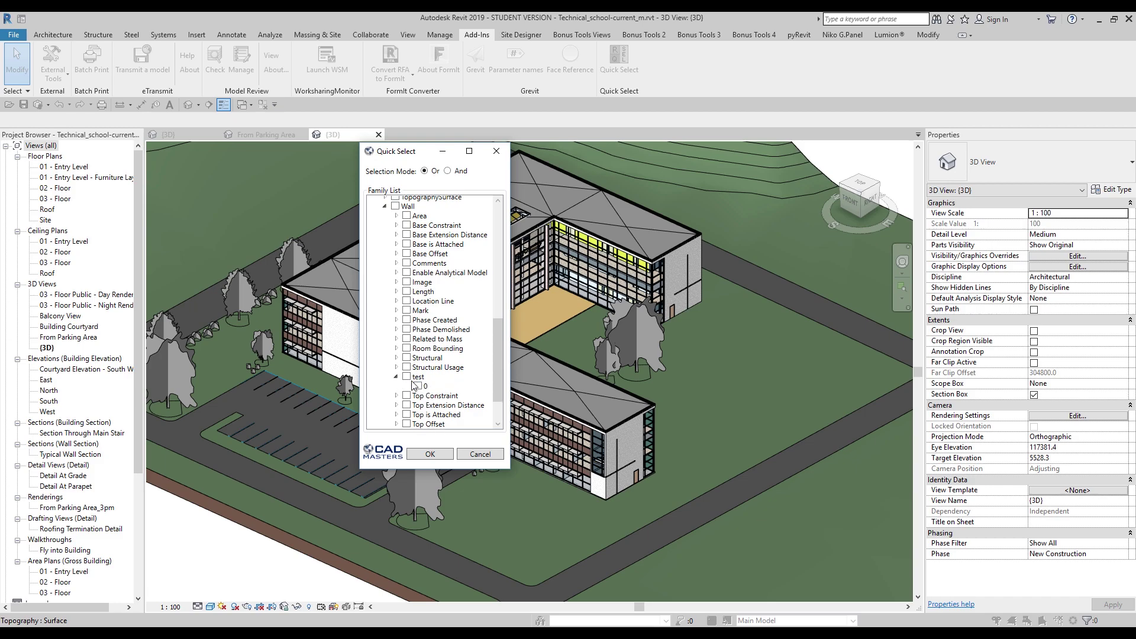